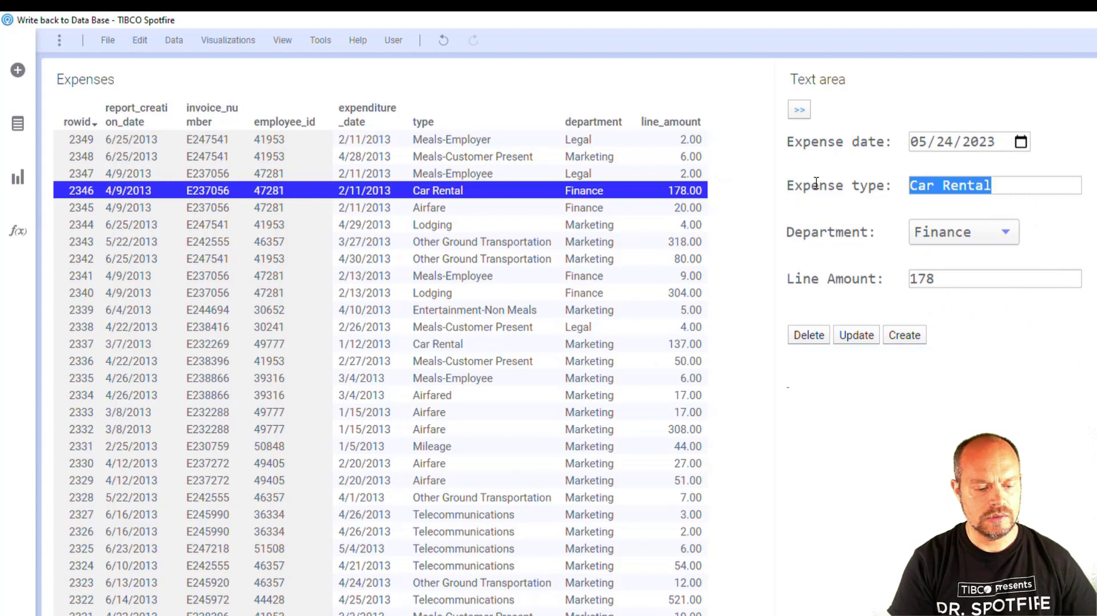
# Create an expense record with the expense type Test and a line amount of 12345.
pyautogui.write('Test')
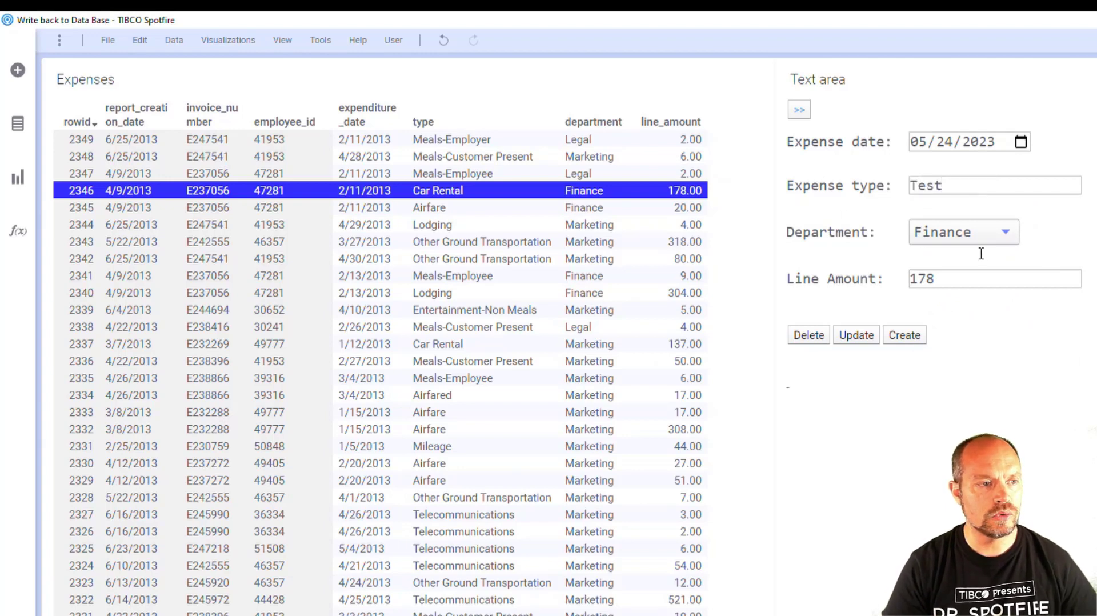
pyautogui.doubleClick(920, 280)
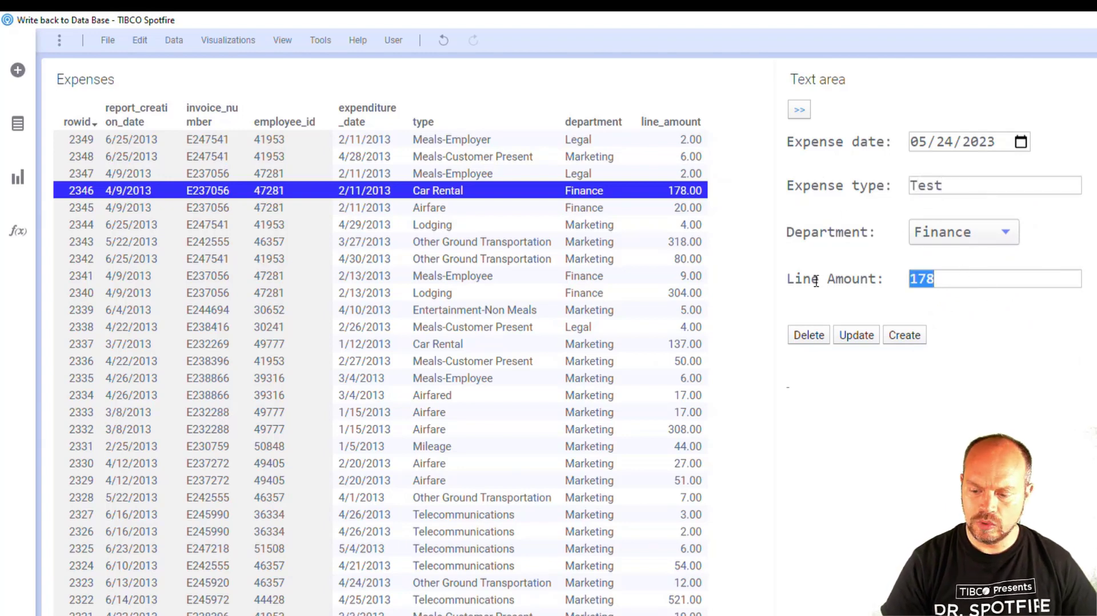
pyautogui.write('12345')
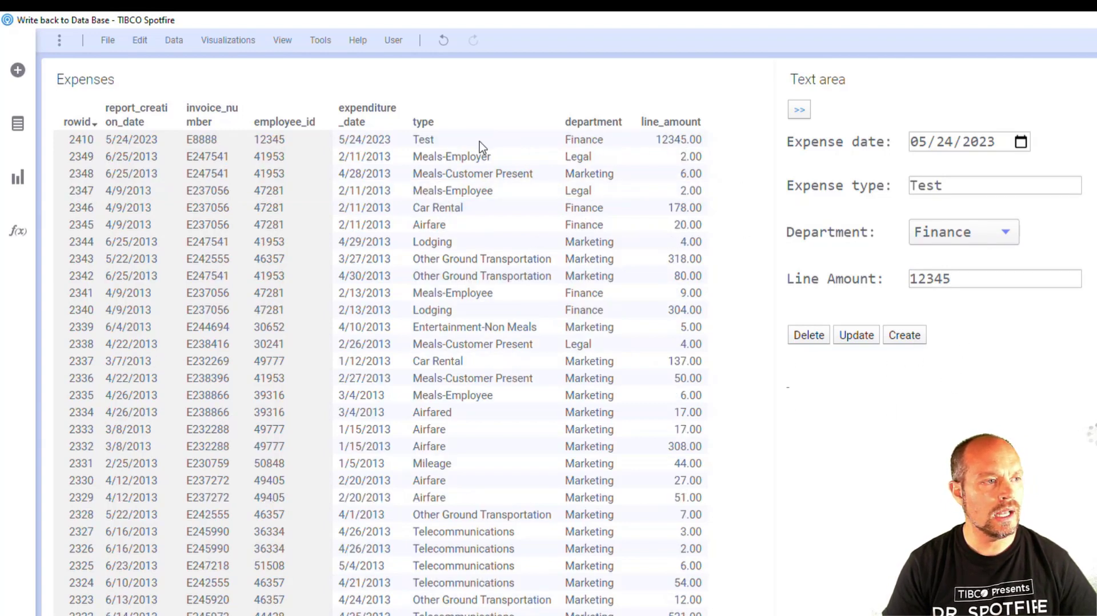
# Change the expense type to Test 2 and create three expense records with it.
pyautogui.click(971, 184)
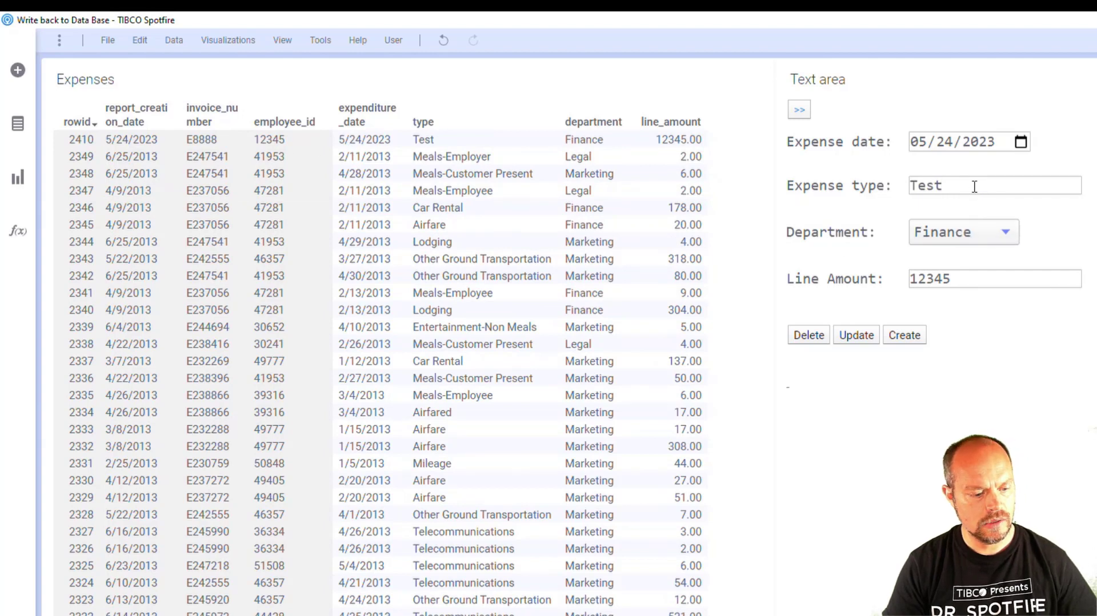
pyautogui.write('2')
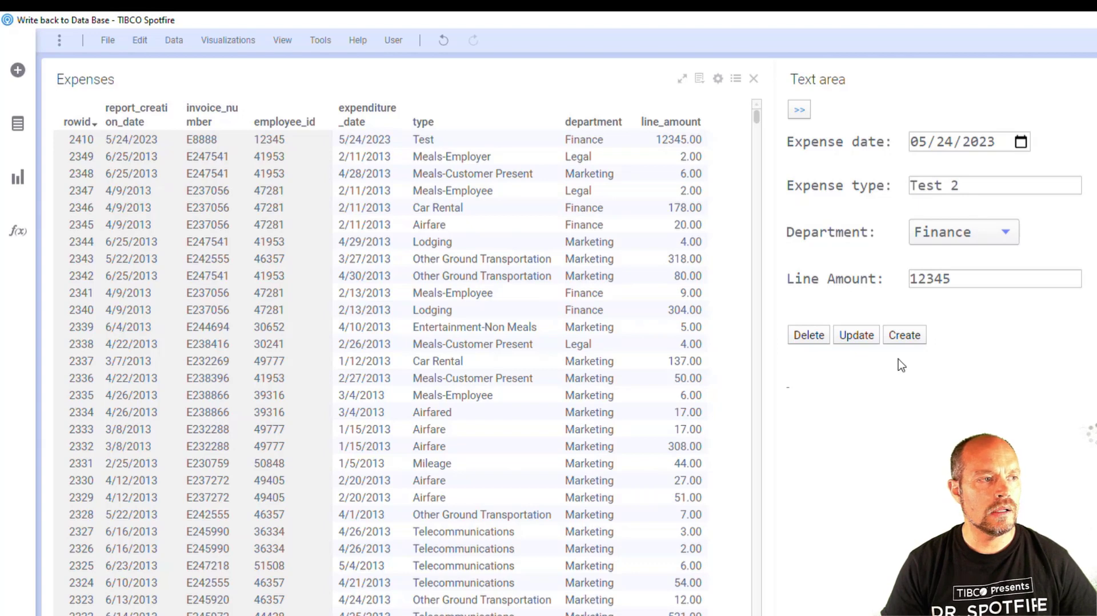
pyautogui.click(921, 336)
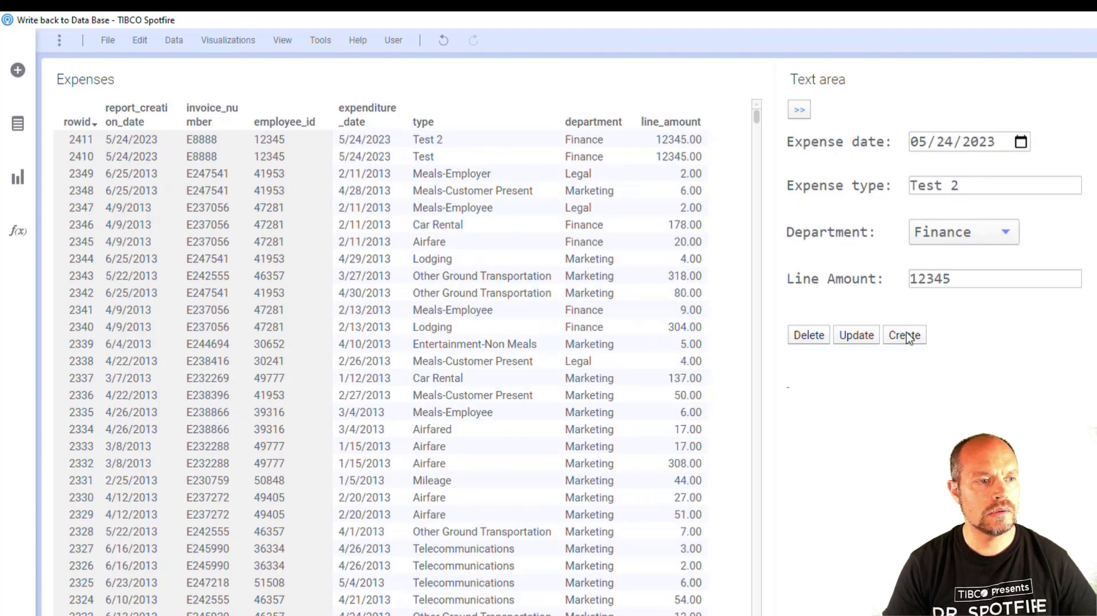
pyautogui.click(910, 337)
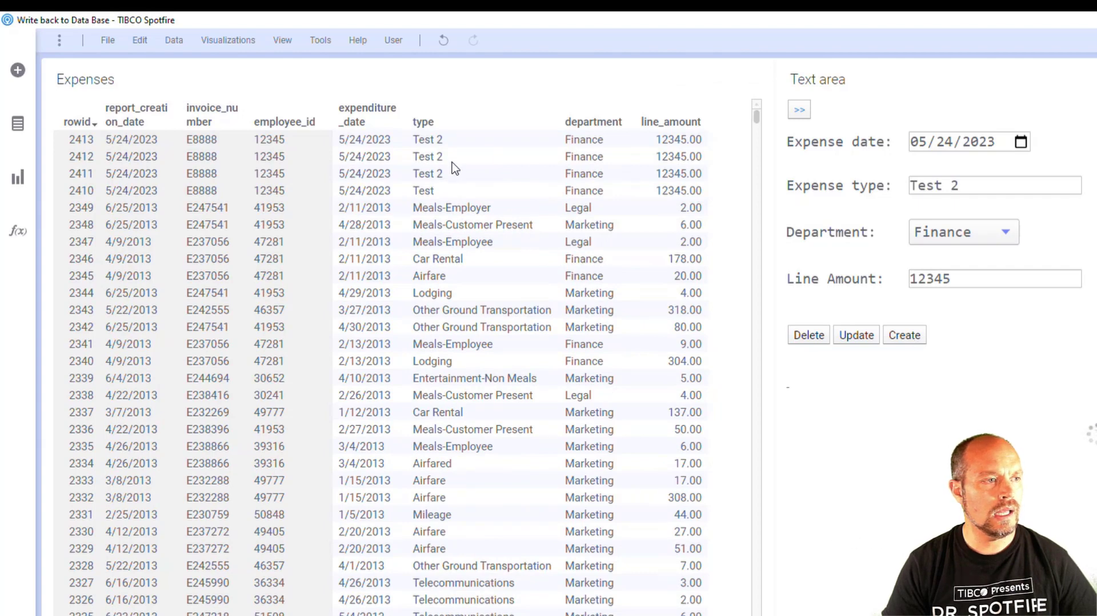
# Delete the two newest Test 2 records, rows 2413 and 2412, from the Expenses table.
pyautogui.moveTo(413, 137); pyautogui.dragTo(451, 152)
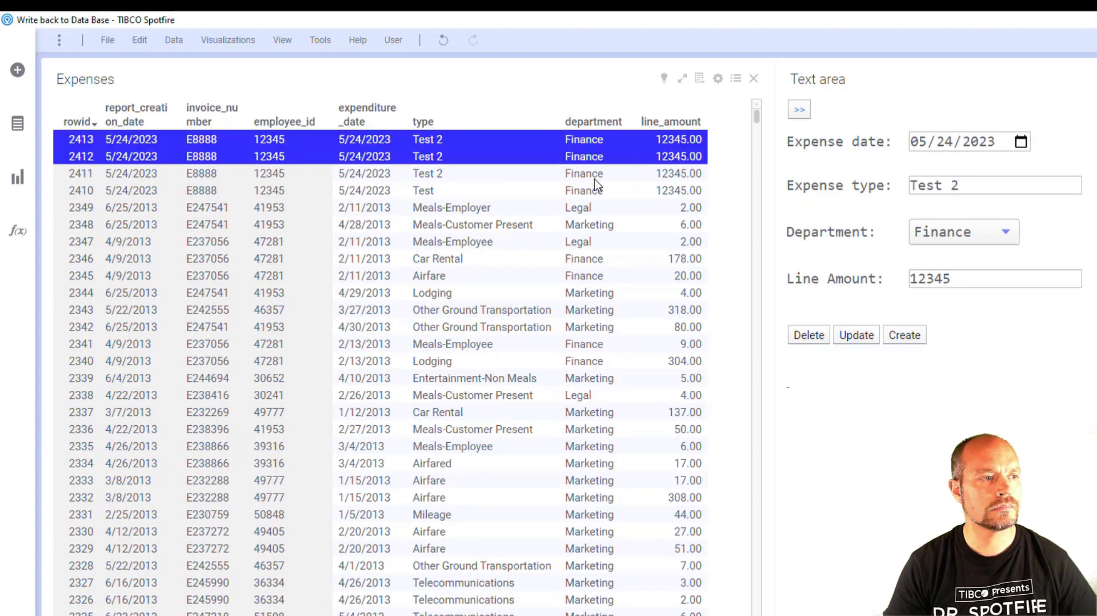
pyautogui.click(799, 337)
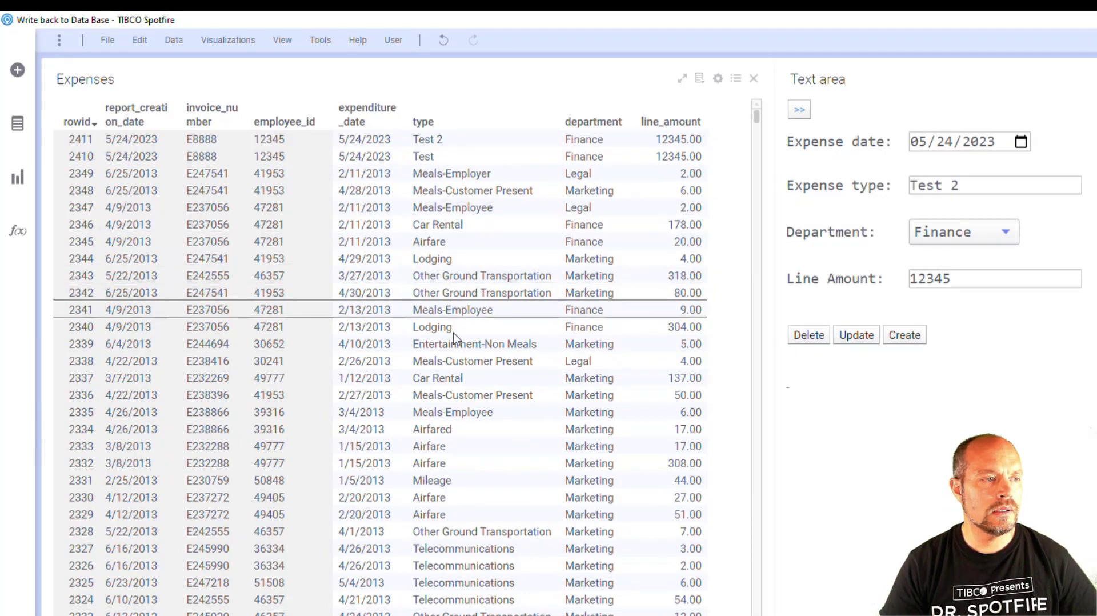
# Load the Airfared record in row 2334 into the form and correct its expense type to Airfare.
pyautogui.click(465, 431)
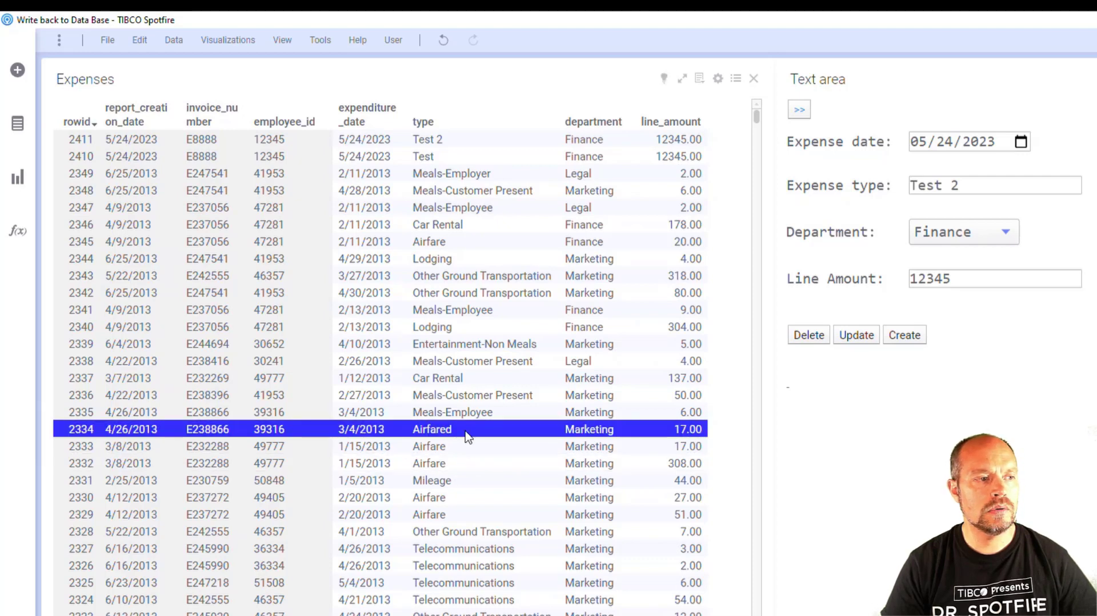
pyautogui.click(803, 112)
pyautogui.click(1009, 184)
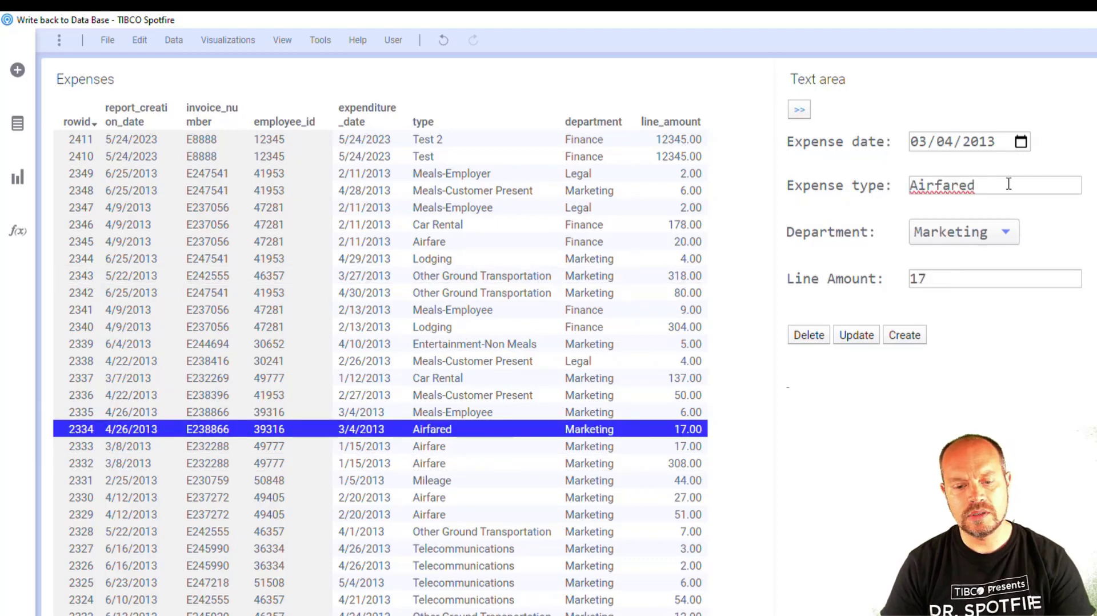
pyautogui.press('BackSpace')
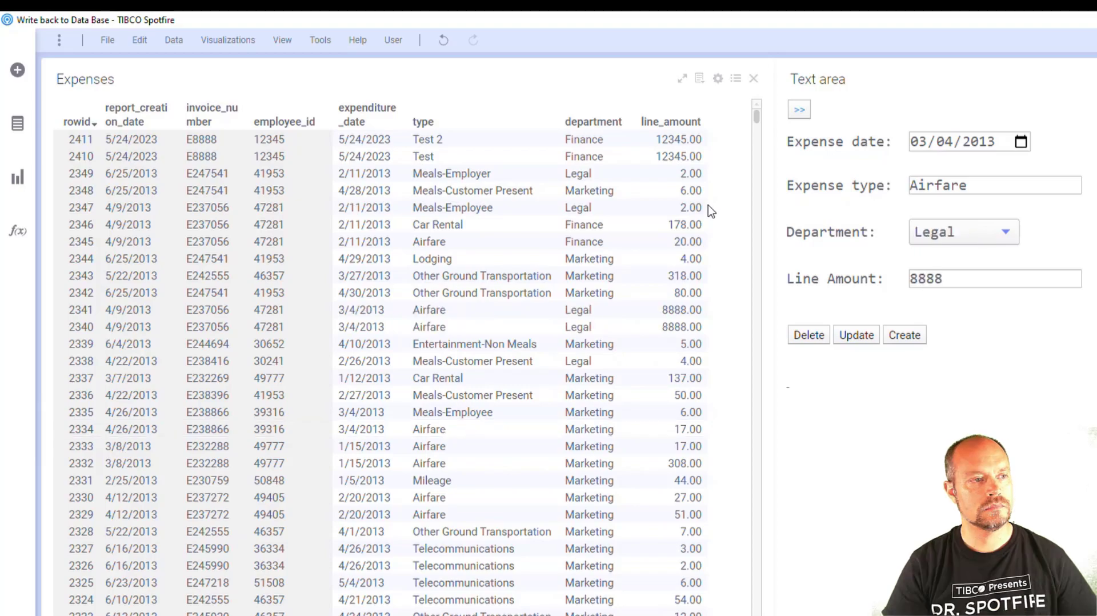
# Update rows 2349 through 2344 together with the expense type xxxxxxxxx and a line amount of 888888888.
pyautogui.moveTo(755, 118)
pyautogui.mouseDown()
pyautogui.moveTo(759, 250)
pyautogui.moveTo(766, 117)
pyautogui.mouseUp()
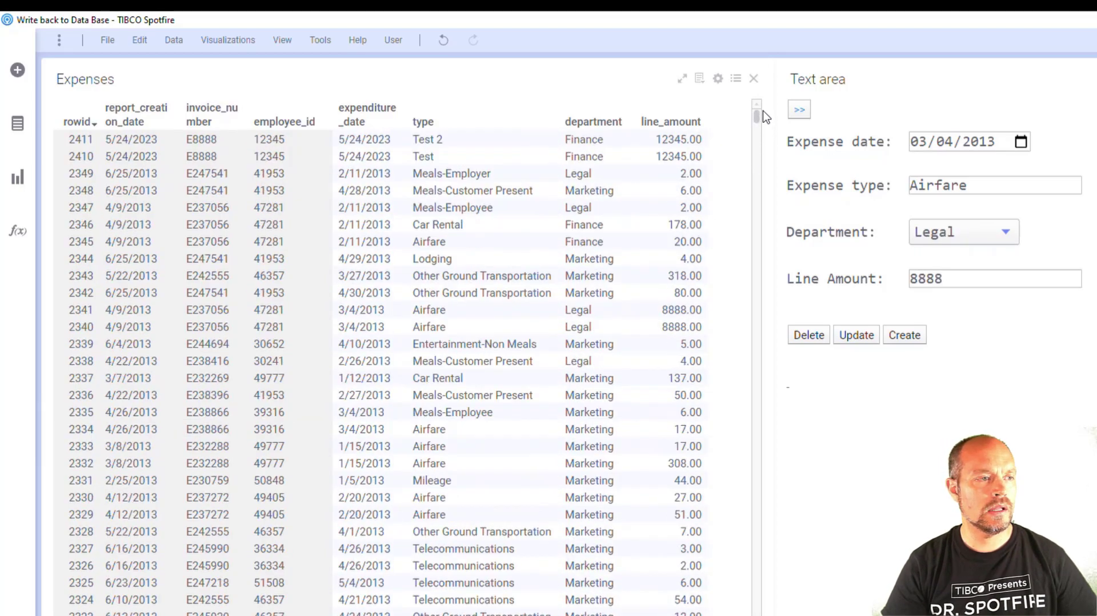
pyautogui.moveTo(619, 179); pyautogui.dragTo(572, 261)
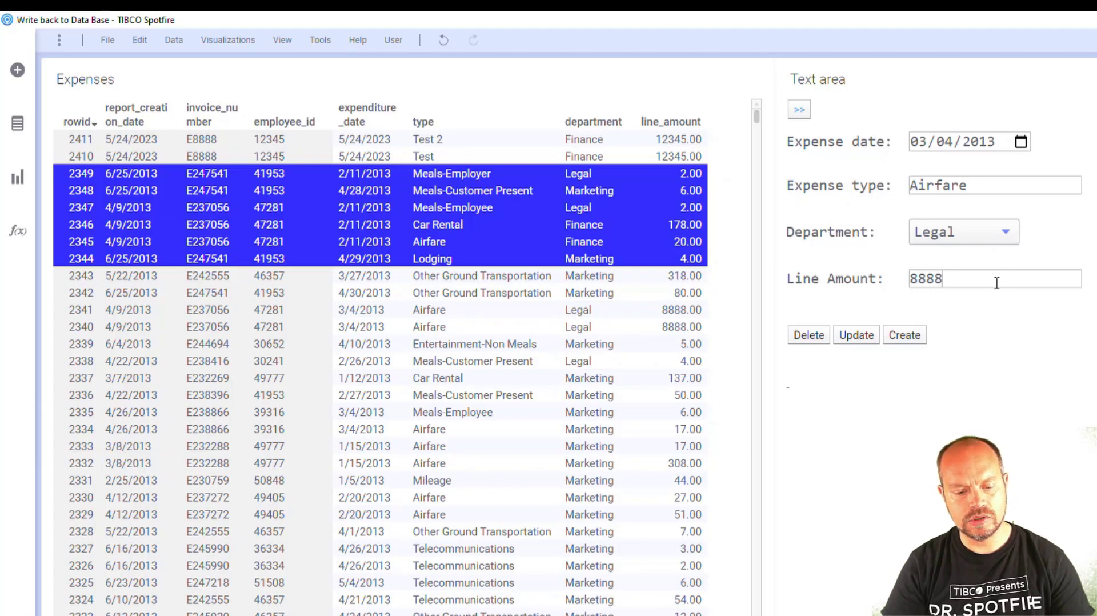
pyautogui.write('88888')
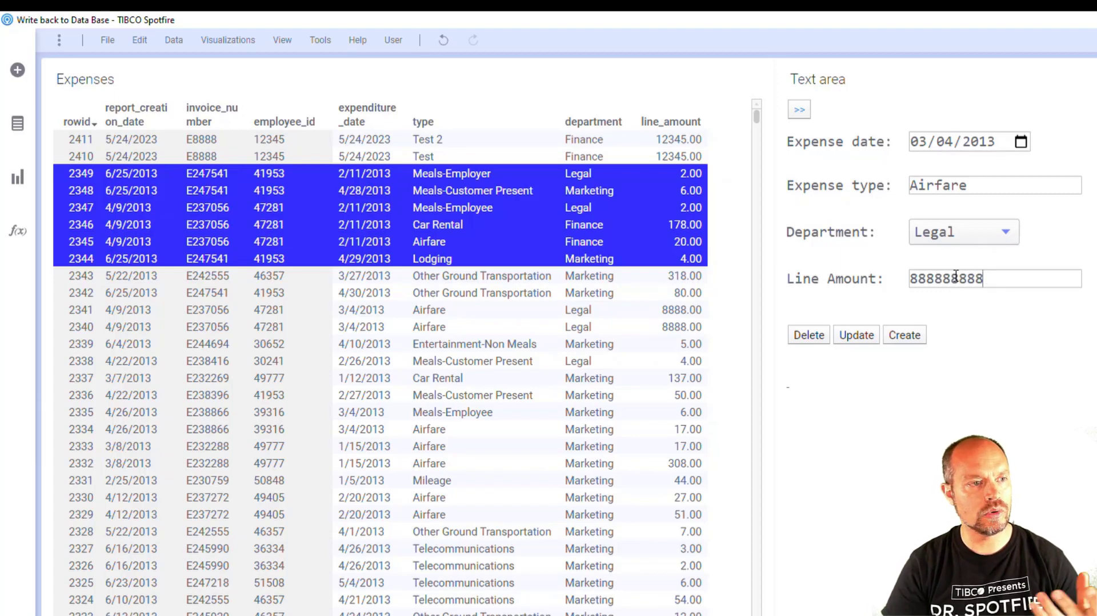
pyautogui.moveTo(978, 187); pyautogui.dragTo(846, 185)
pyautogui.write('xx')
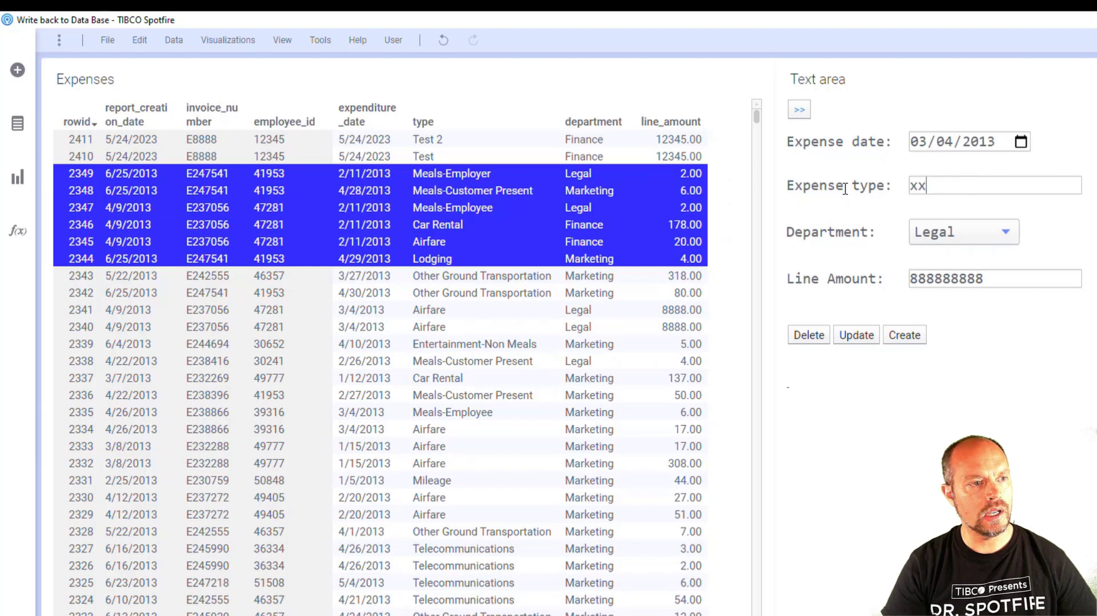
pyautogui.write('xxxxxxx')
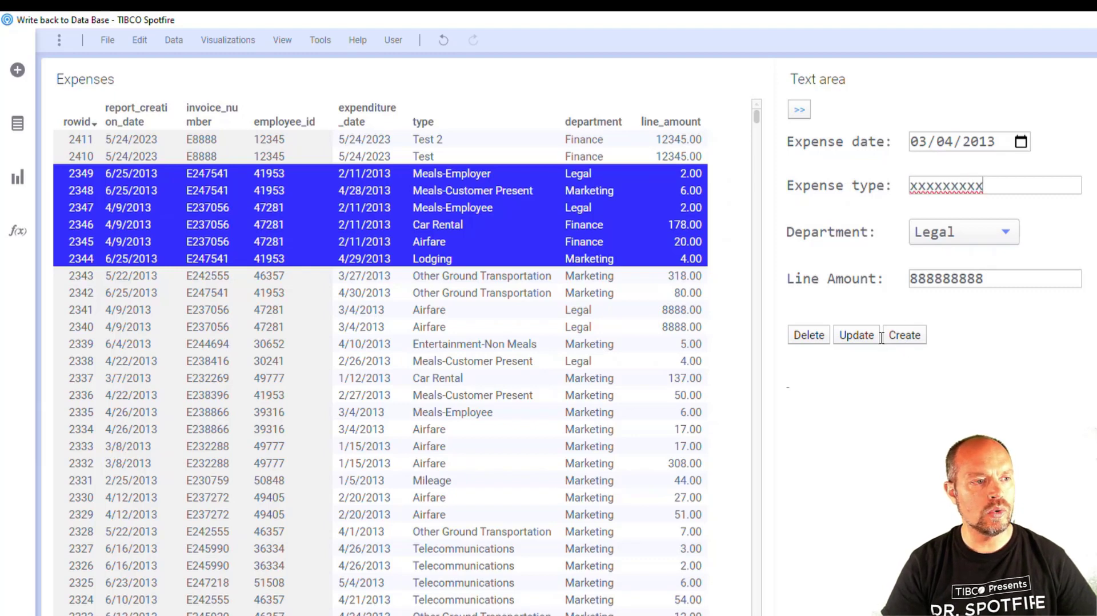
pyautogui.click(868, 340)
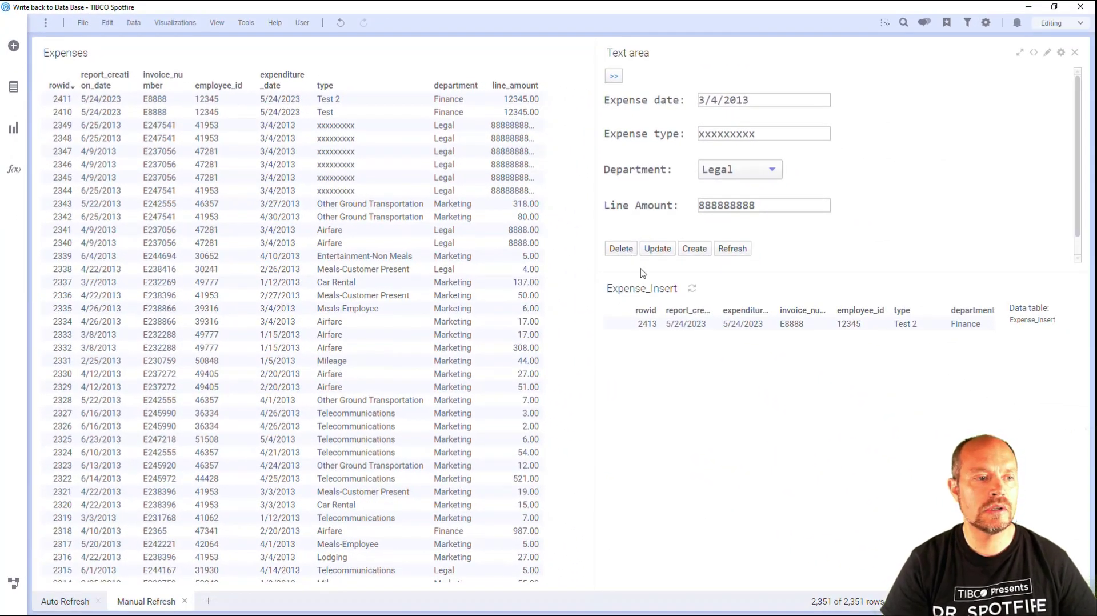
# Switch the Expense_Insert table visualization to the Expense_Delete data table and widen its Message column to fit the text.
pyautogui.click(1051, 324)
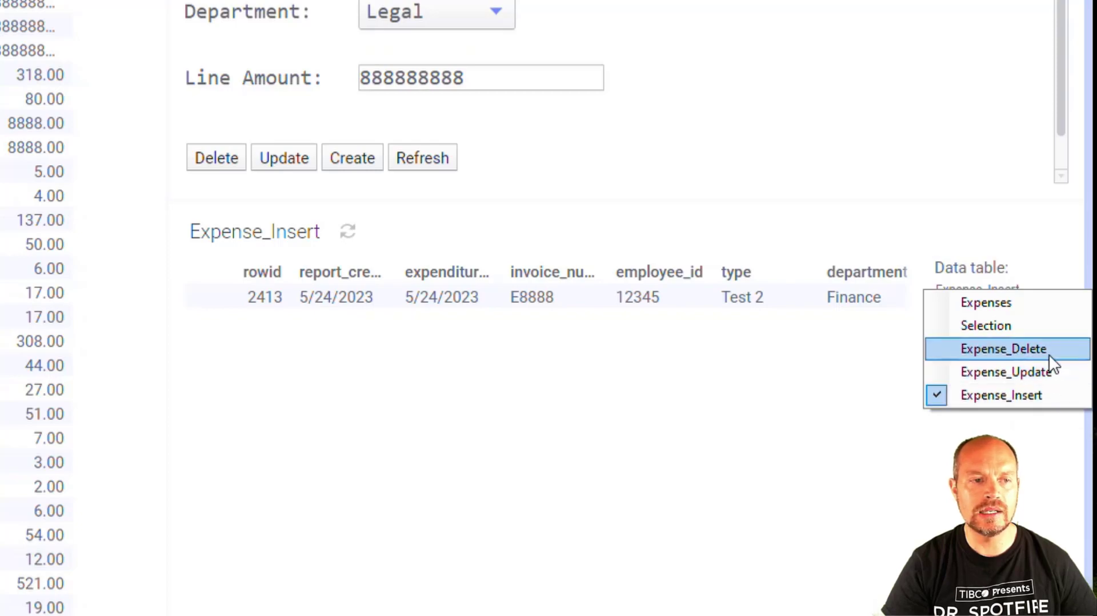
pyautogui.click(1050, 350)
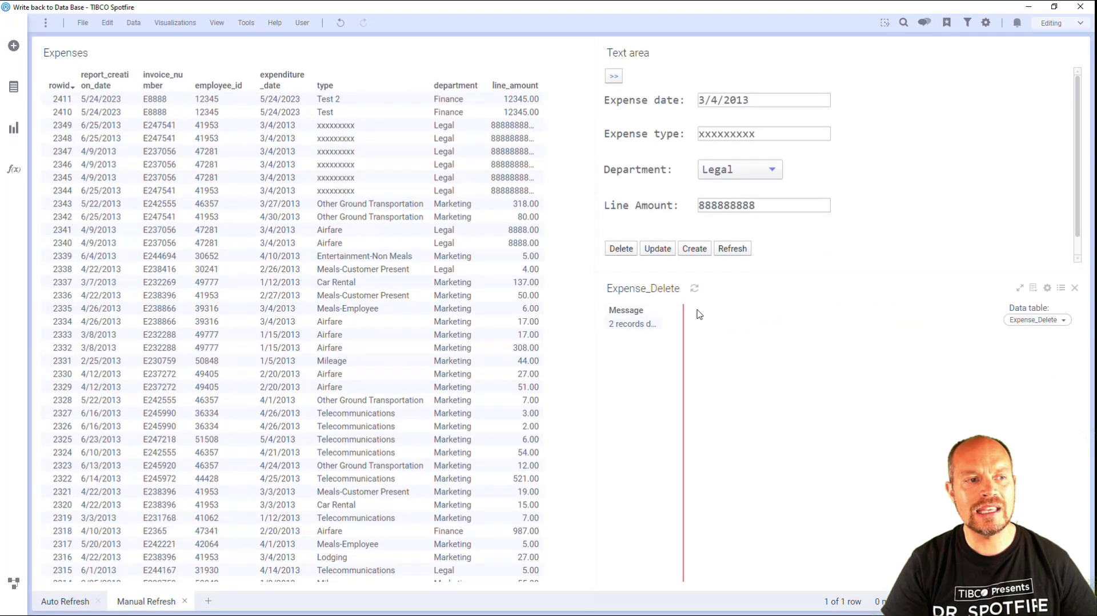
pyautogui.moveTo(661, 311); pyautogui.dragTo(709, 312)
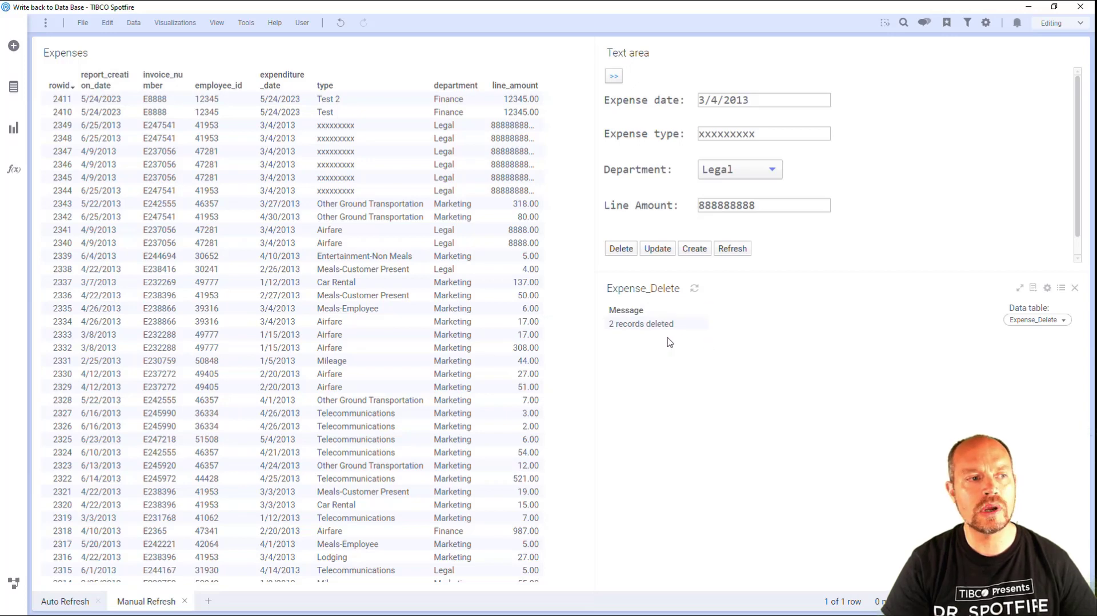
# Delete rows 2349, 2348 and 2347 from the Expenses table.
pyautogui.moveTo(506, 127); pyautogui.dragTo(493, 159)
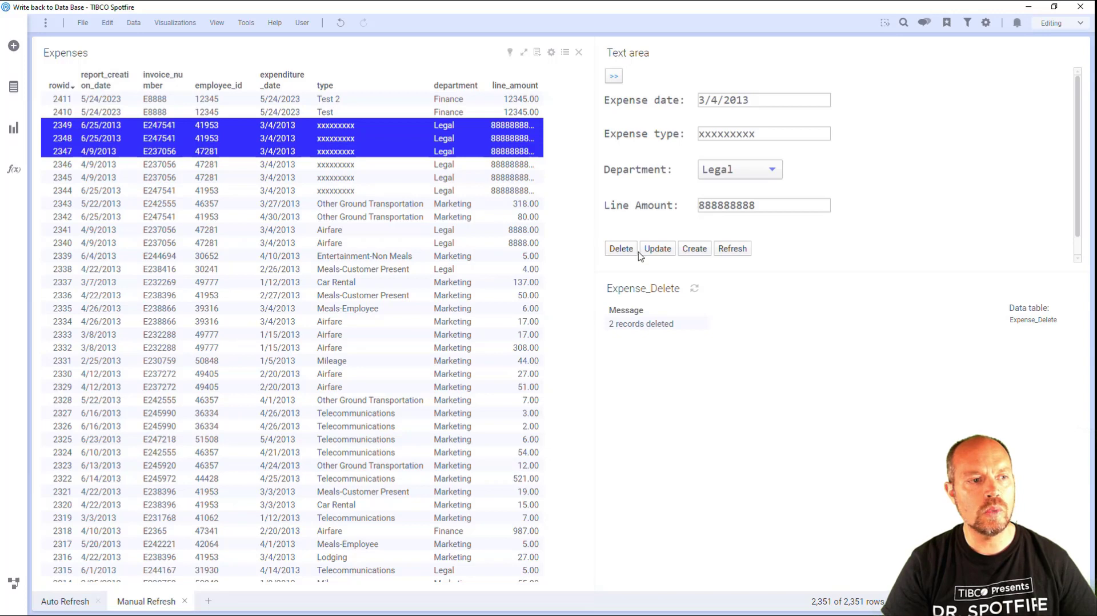
pyautogui.click(621, 249)
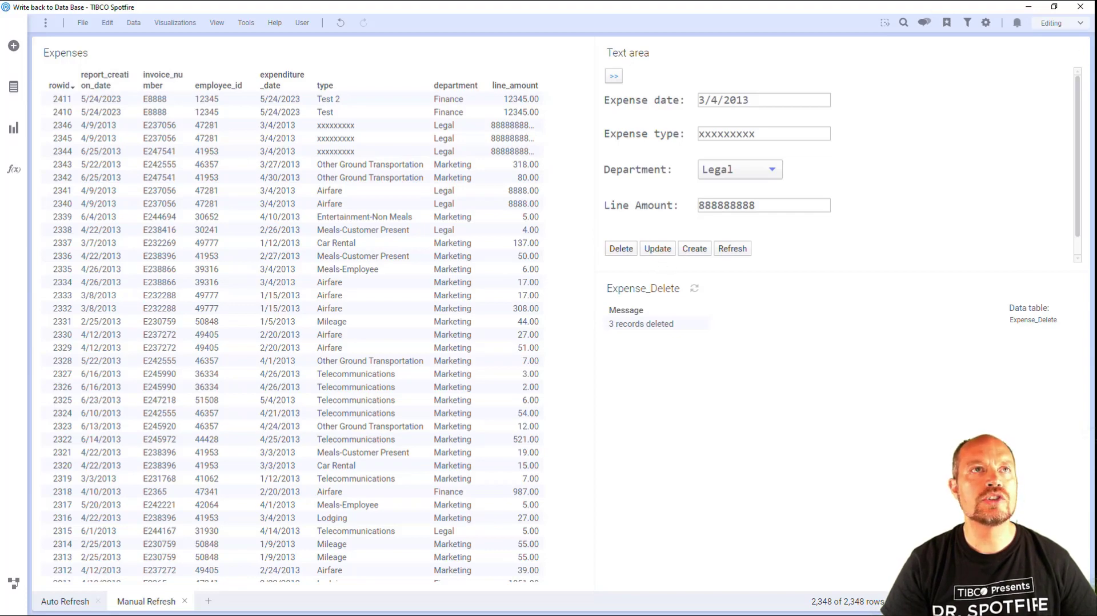
# Open the Expense_Delete information link in Information Designer and bring up its SQL.
pyautogui.moveTo(395, 0); pyautogui.dragTo(716, 92)
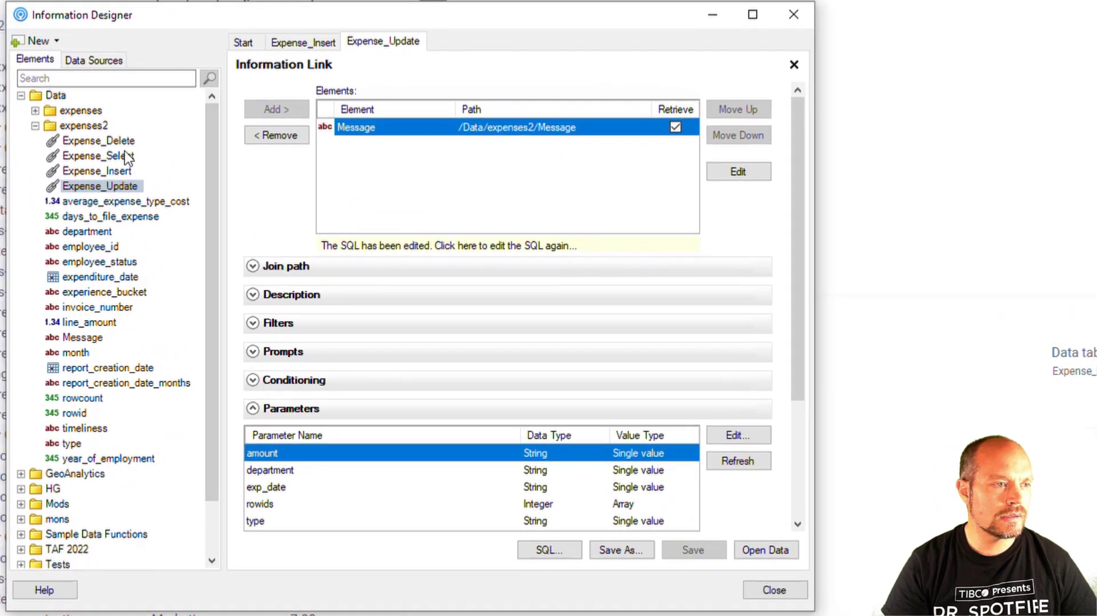
pyautogui.click(416, 174)
pyautogui.doubleClick(123, 140)
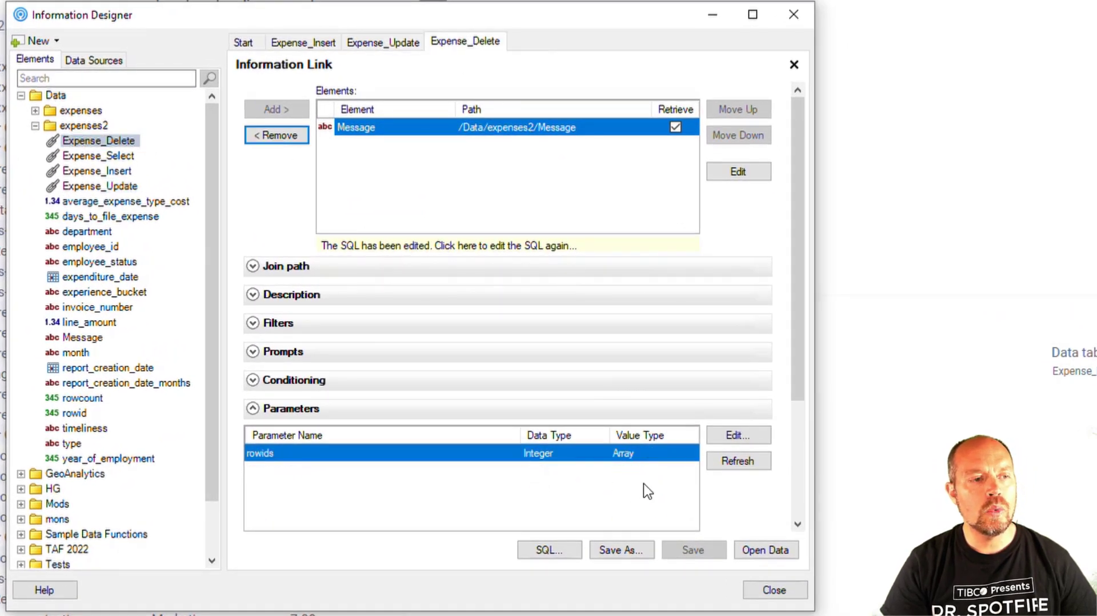
pyautogui.click(550, 549)
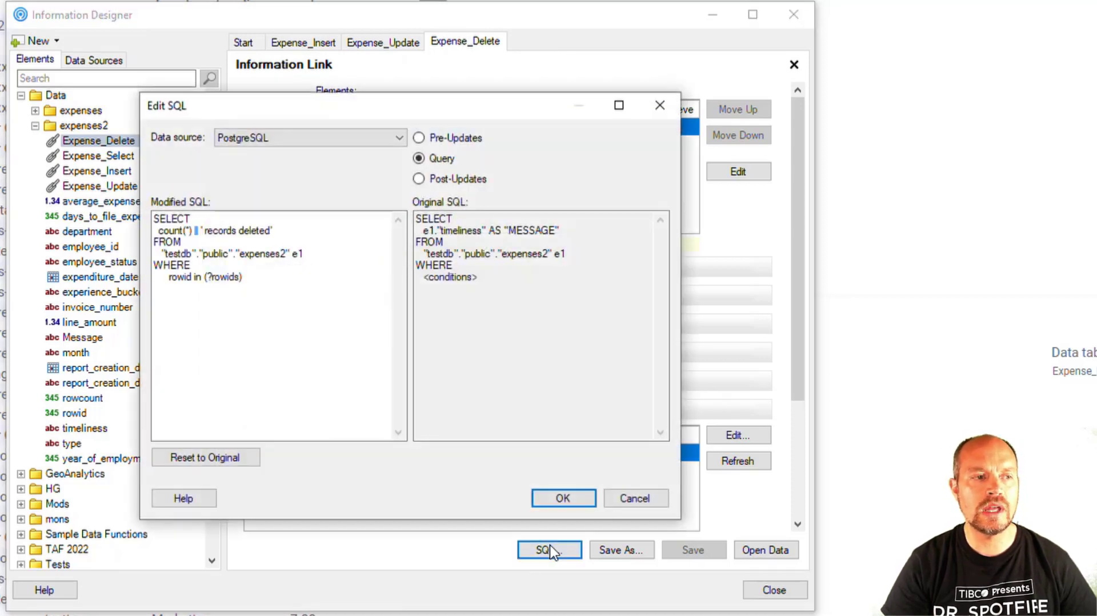
# Examine the Pre-Updates, Query and Post-Updates SQL of the Expense_Delete link, including the ?rowids parameter in the query's WHERE clause.
pyautogui.click(461, 143)
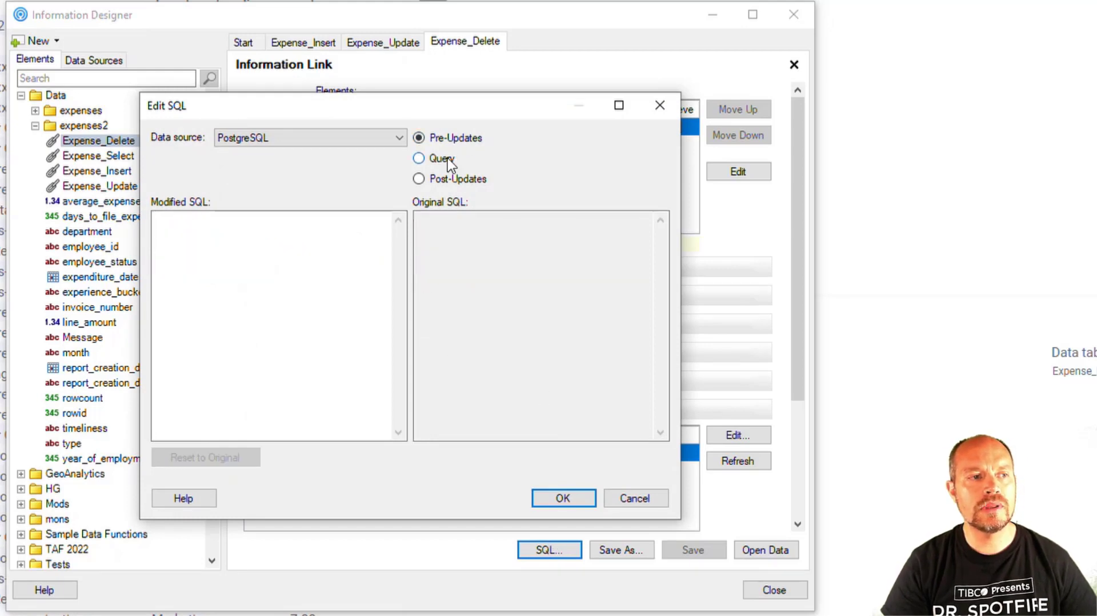
pyautogui.click(448, 160)
pyautogui.click(451, 179)
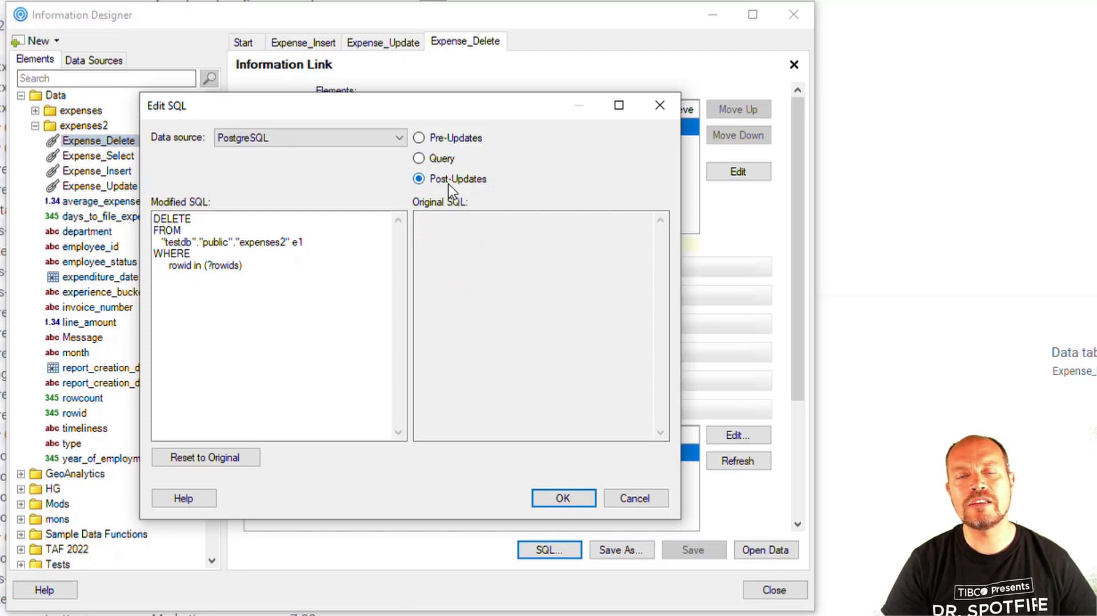
pyautogui.click(448, 140)
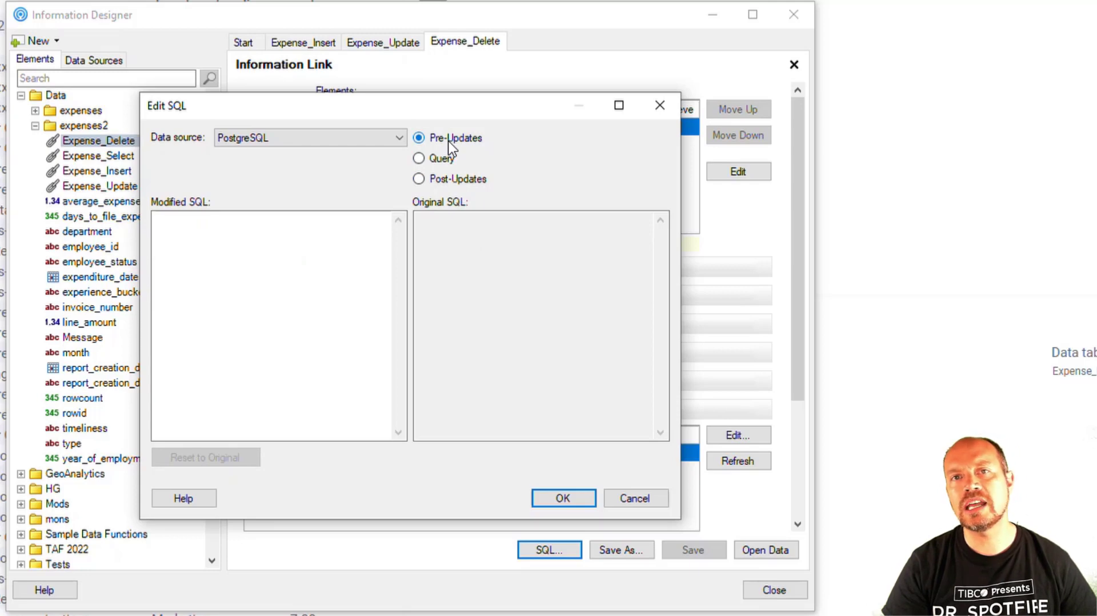
pyautogui.click(451, 159)
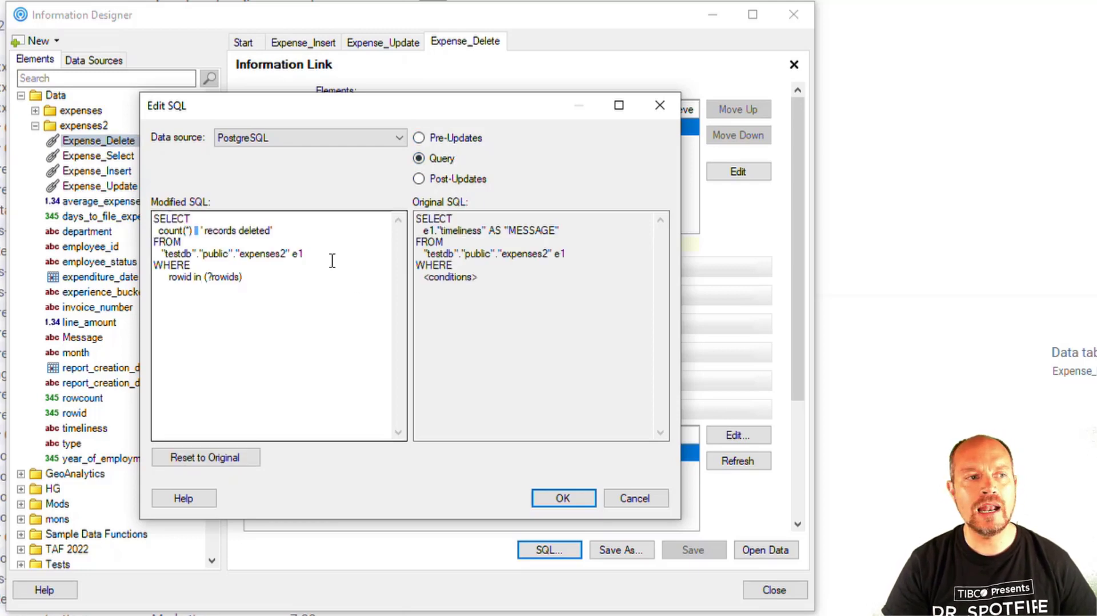
pyautogui.click(348, 322)
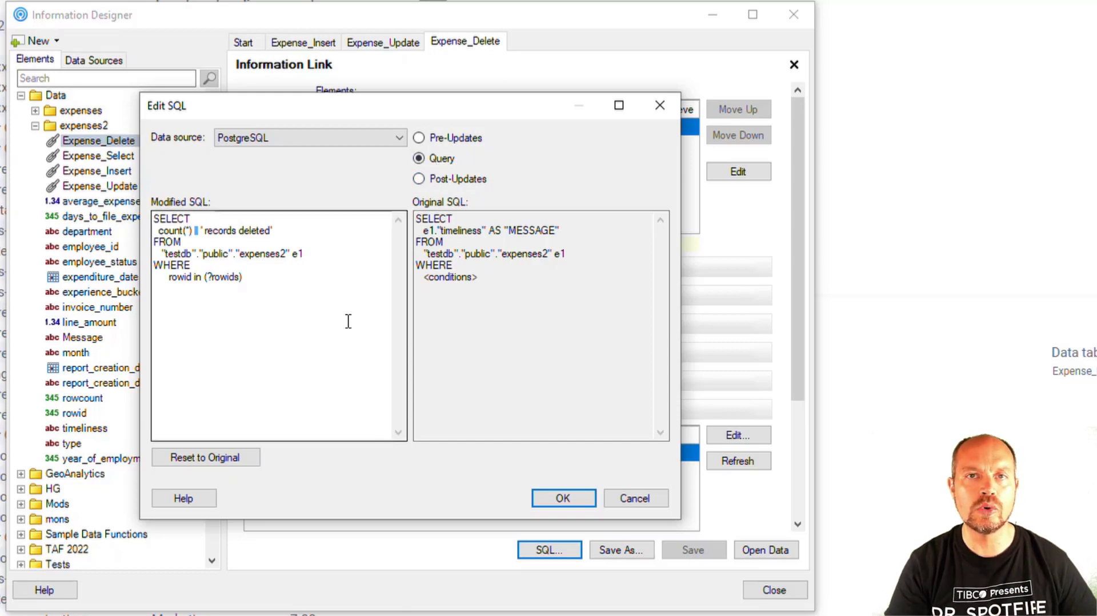
pyautogui.click(474, 138)
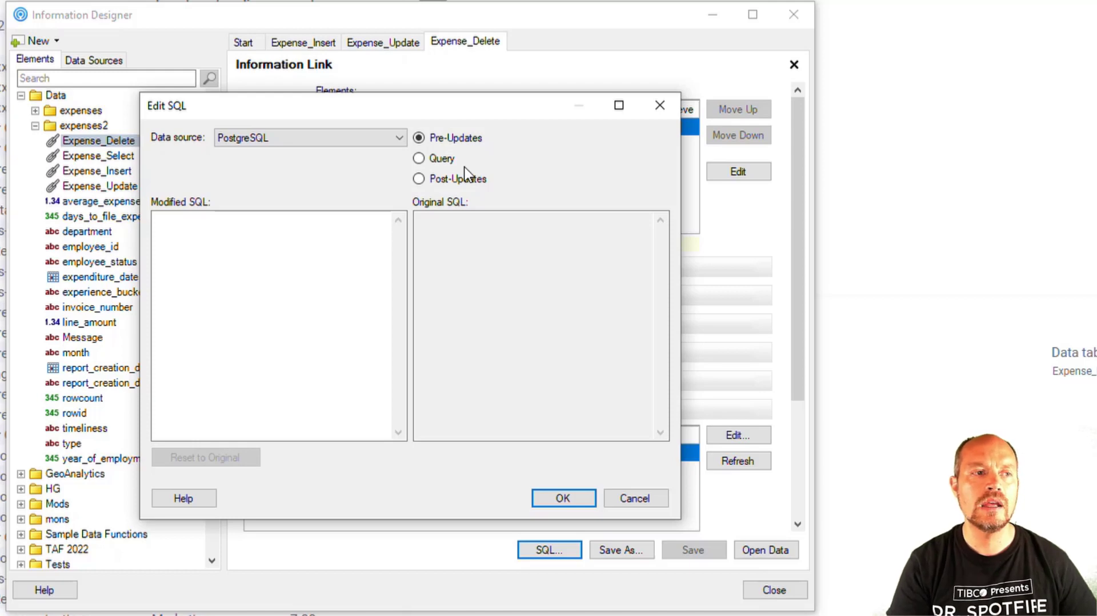
pyautogui.click(448, 162)
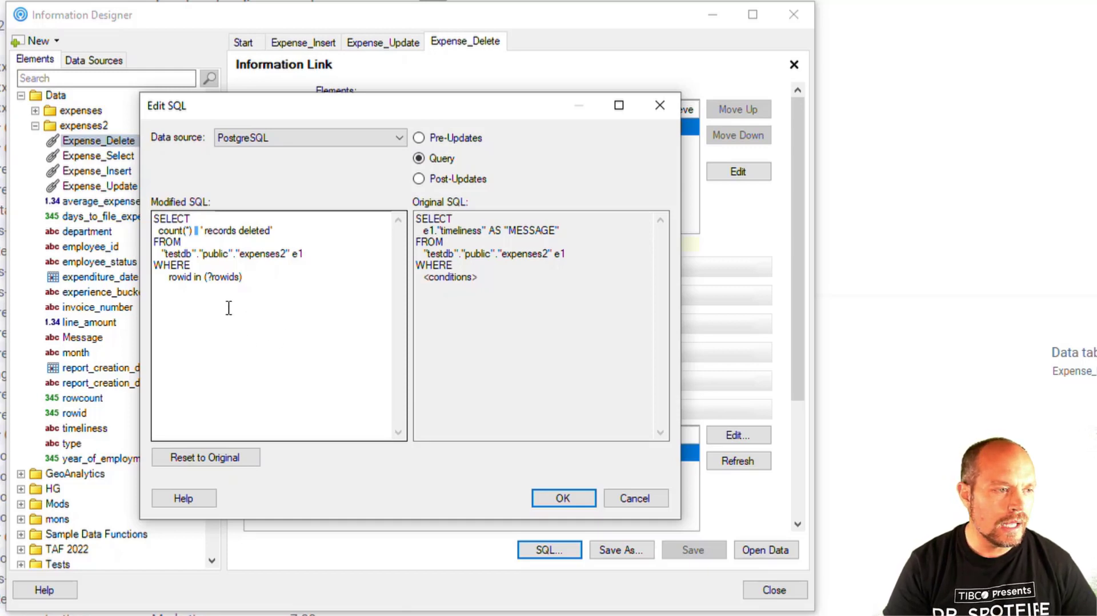
pyautogui.doubleClick(220, 277)
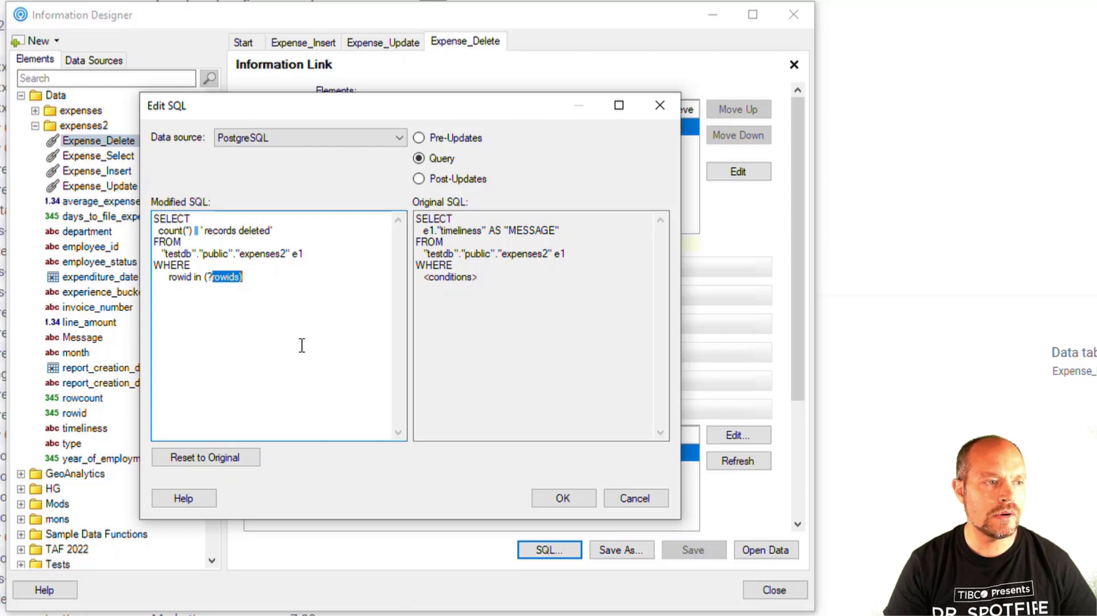
pyautogui.click(291, 312)
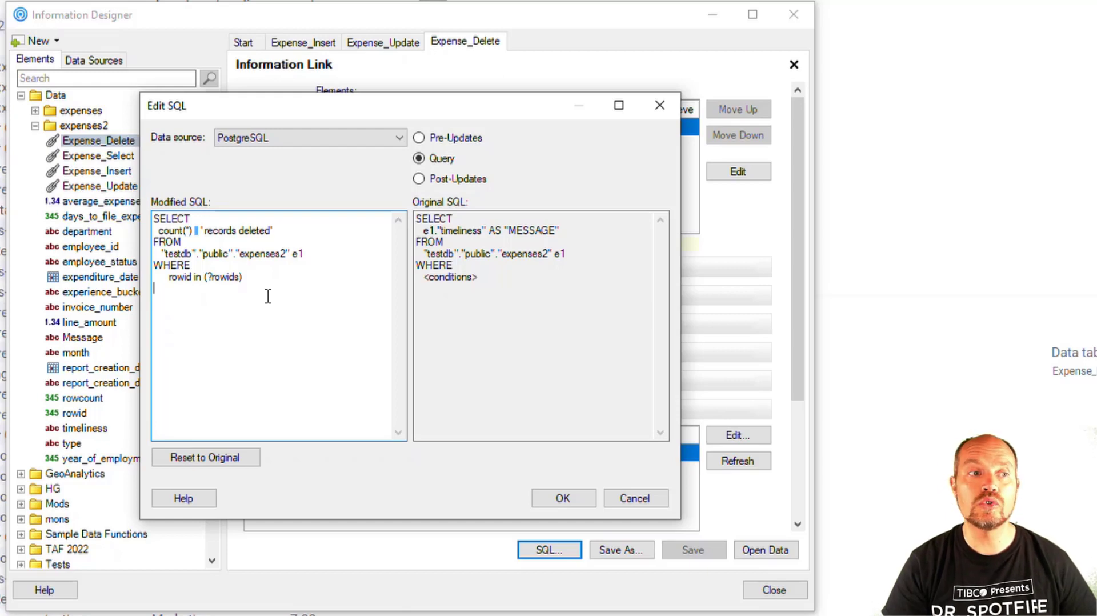
# Review the Post-Updates DELETE statement of the Expense_Delete information link and close its SQL editor.
pyautogui.click(430, 179)
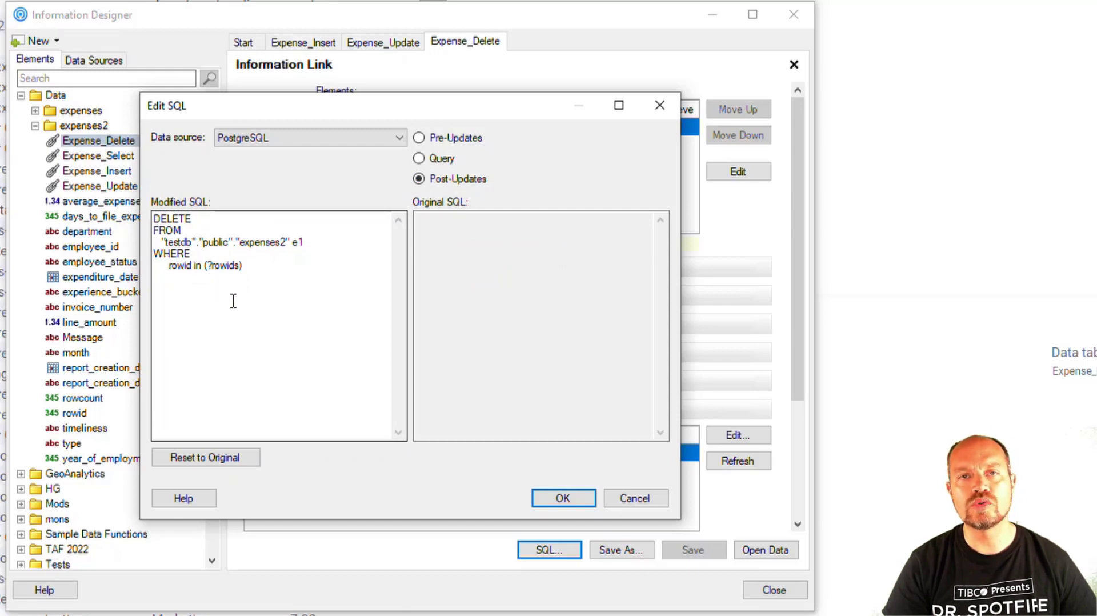
pyautogui.click(563, 499)
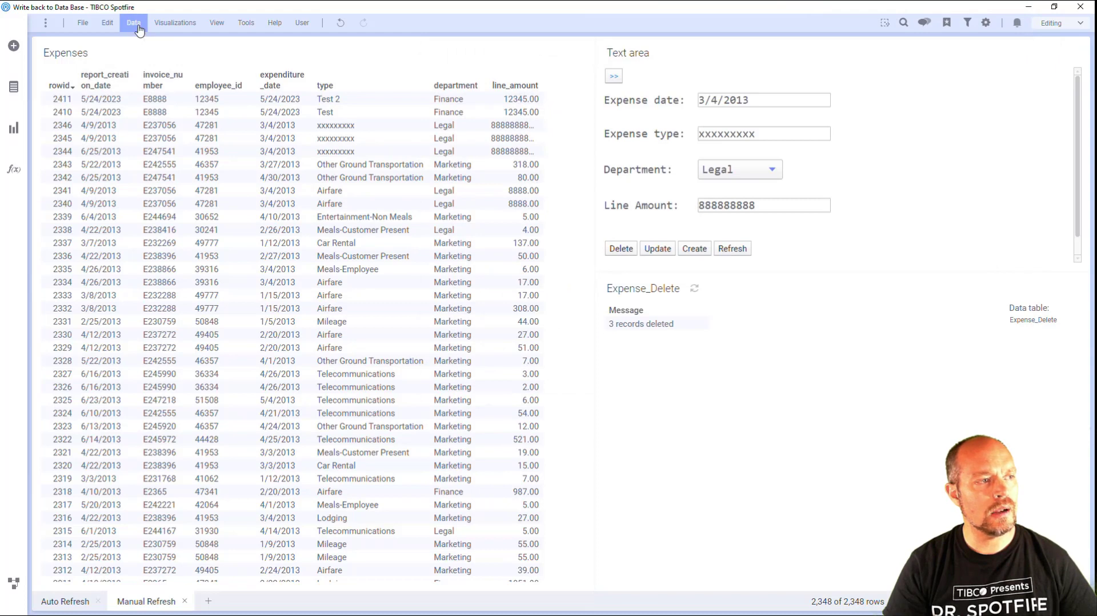
# Open the on-demand settings of the Expense_Delete data table's source from the data canvas.
pyautogui.click(139, 25)
pyautogui.click(14, 582)
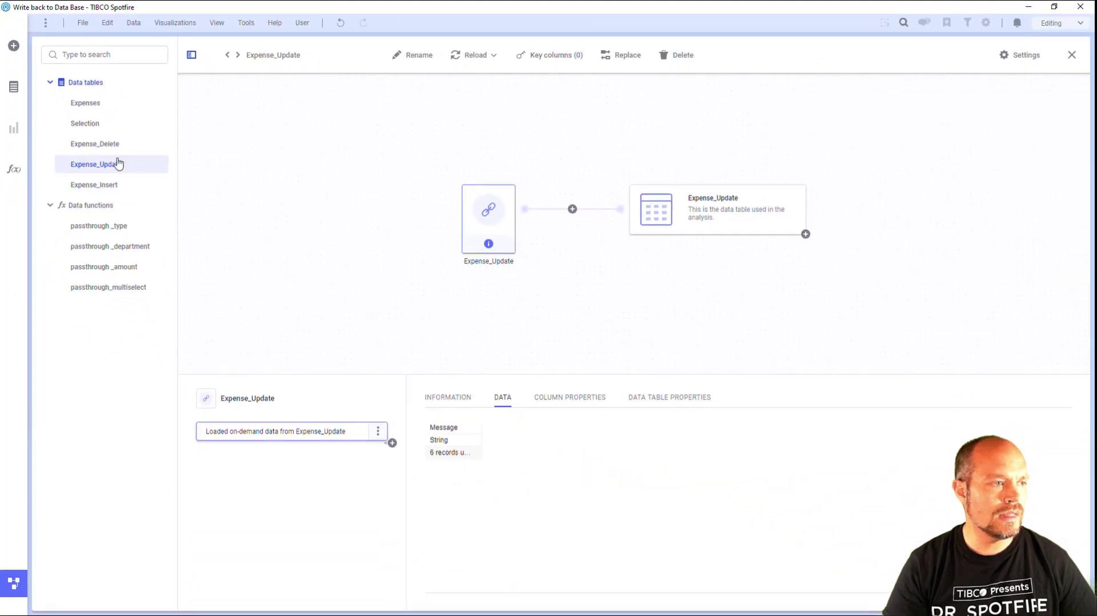
pyautogui.click(108, 144)
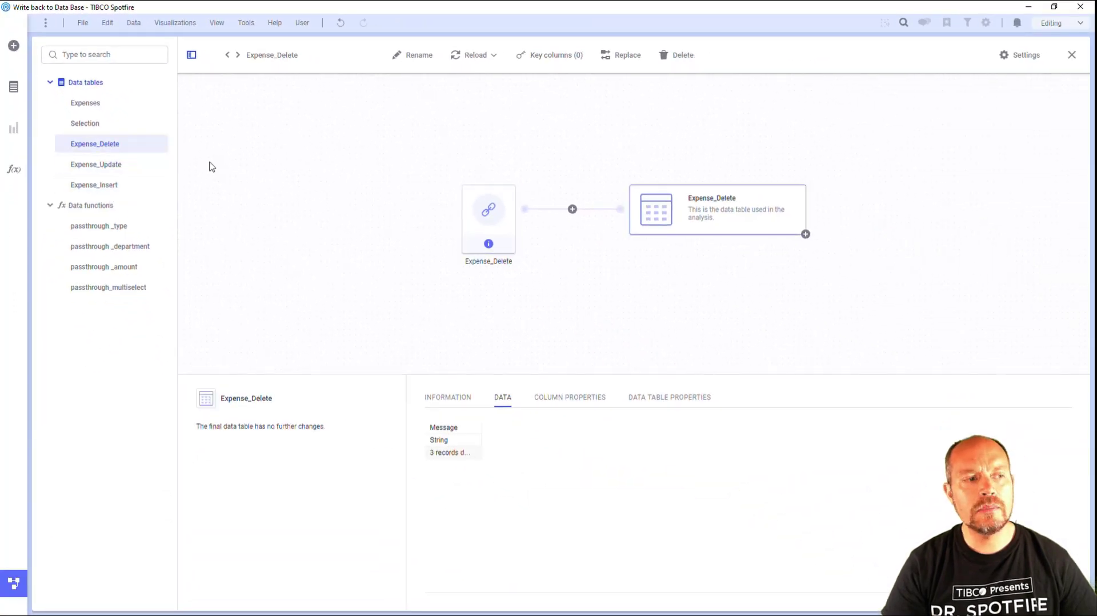
pyautogui.click(485, 217)
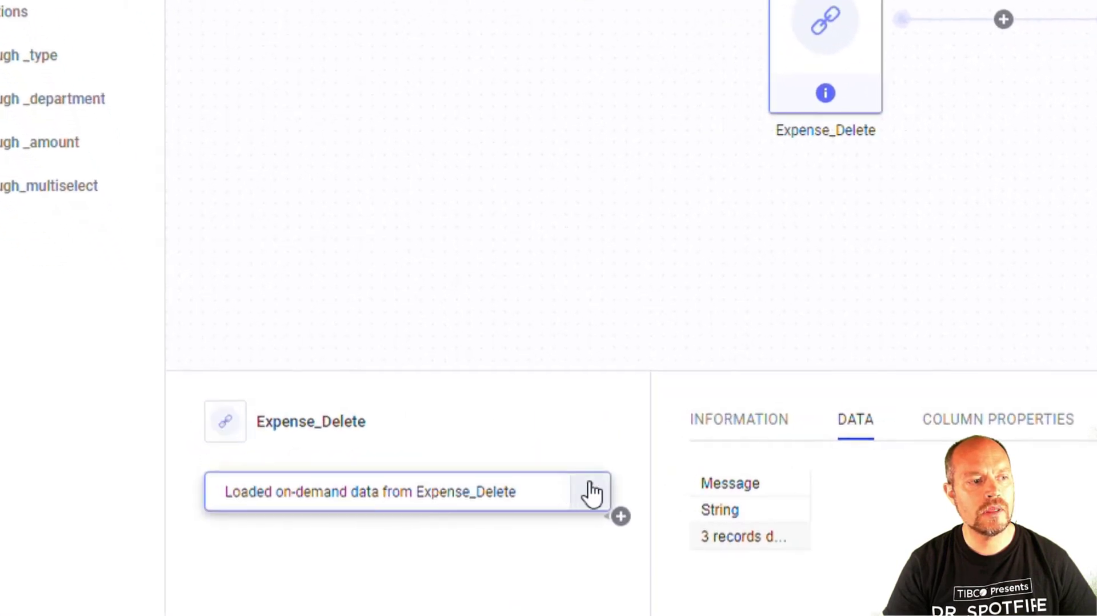
pyautogui.click(592, 490)
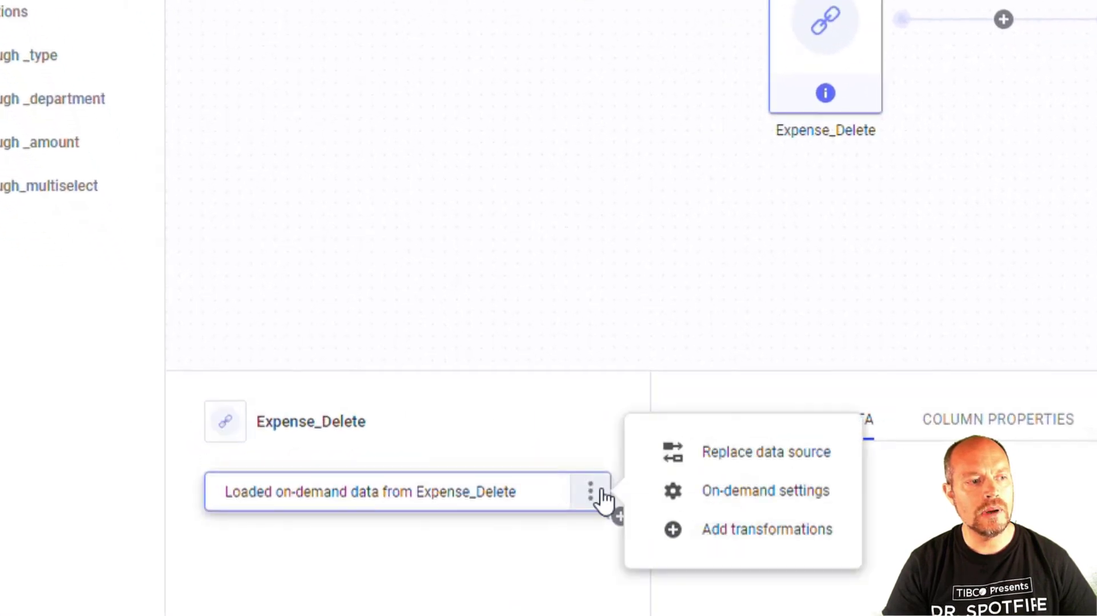
pyautogui.click(691, 496)
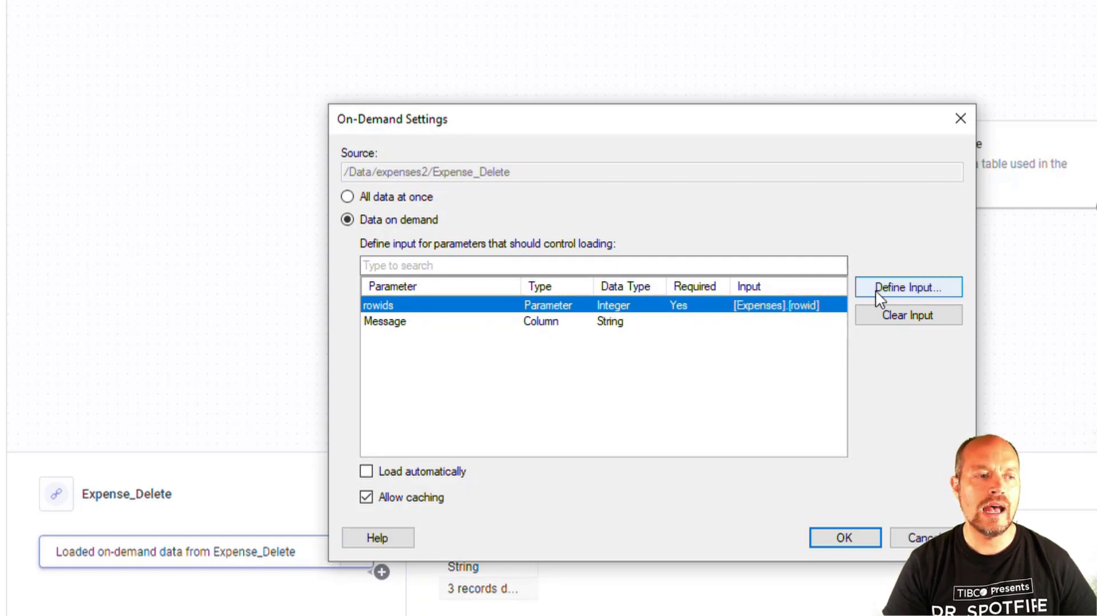
# Review the input definition of the rowids parameter and turn off caching for Expense_Delete's on-demand loading.
pyautogui.click(916, 292)
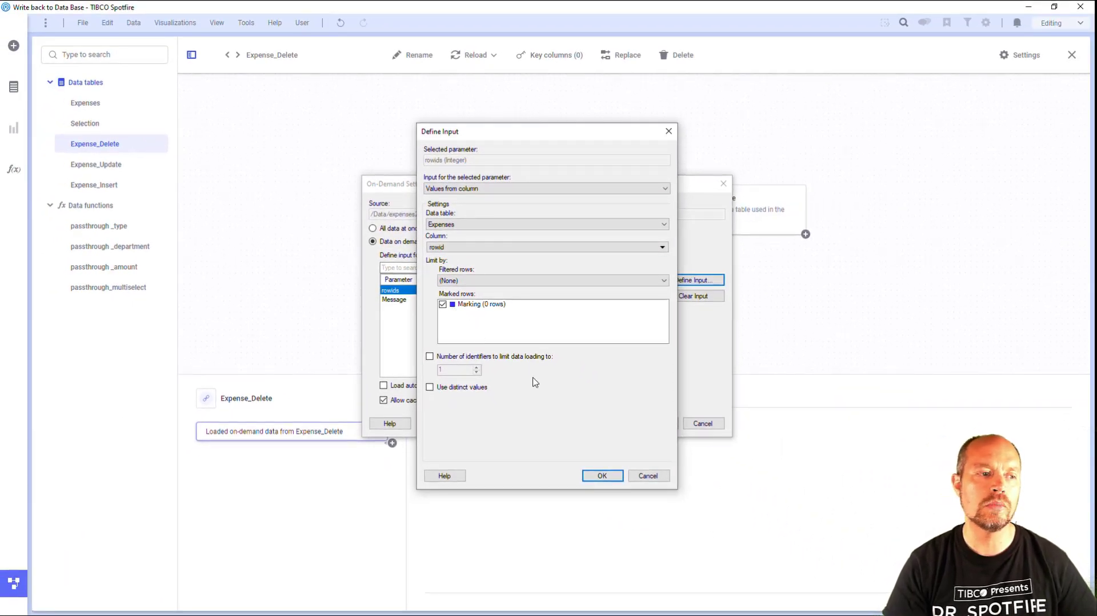
pyautogui.click(597, 478)
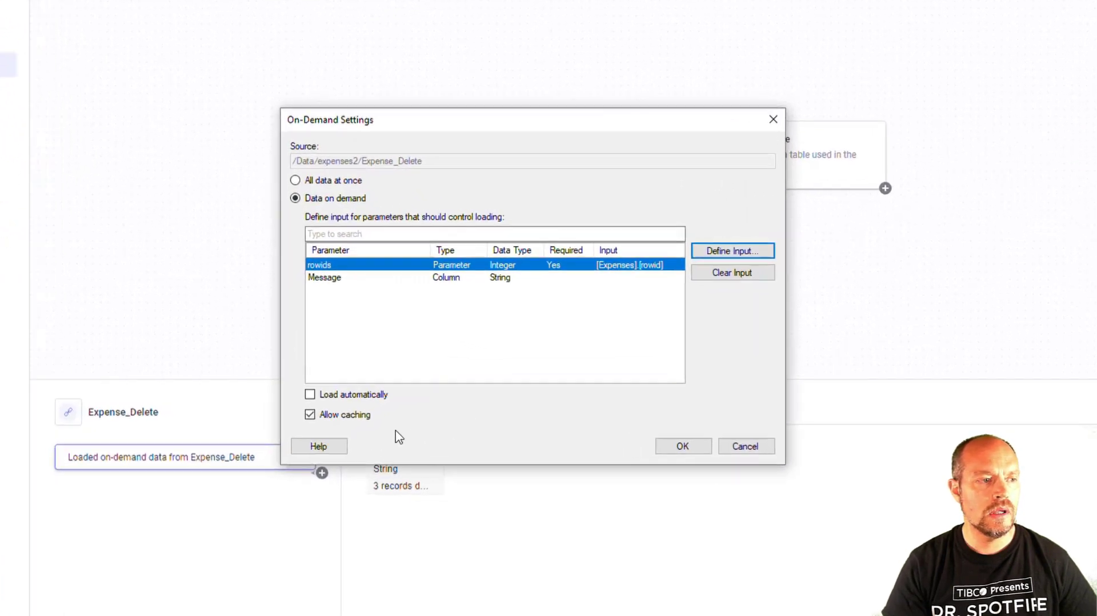
pyautogui.click(309, 422)
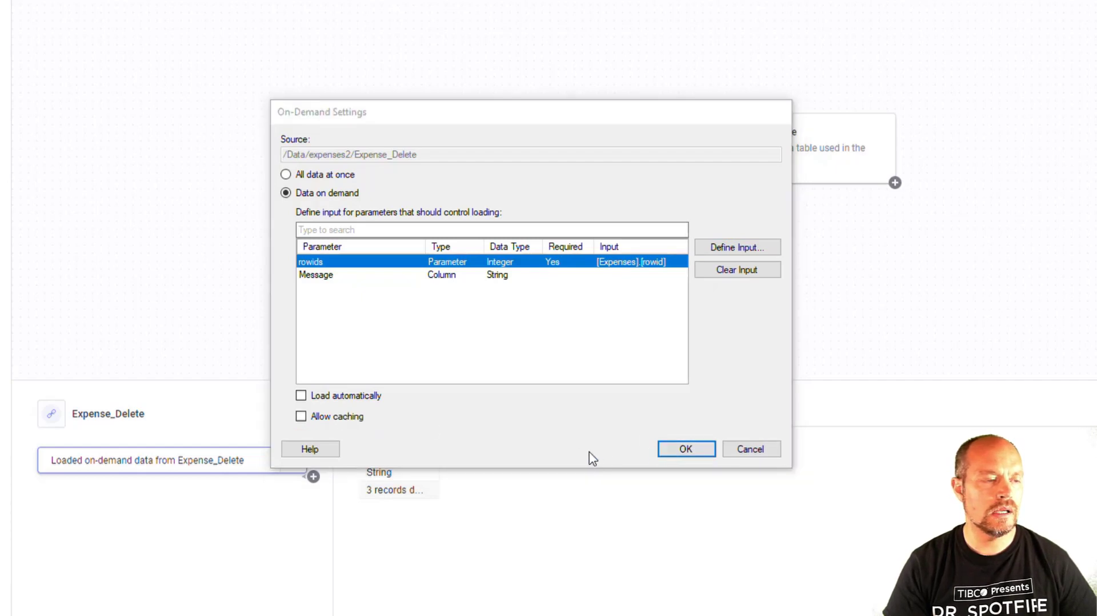
pyautogui.press('Return')
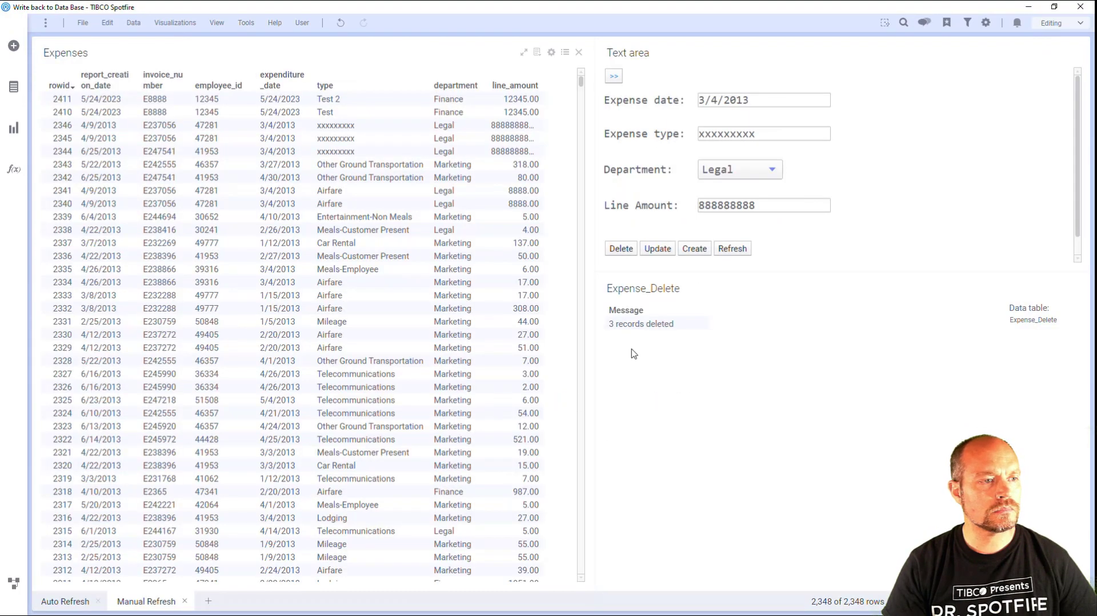
# Refresh the Expenses data and mark rows 2346, 2345 and 2344.
pyautogui.click(740, 249)
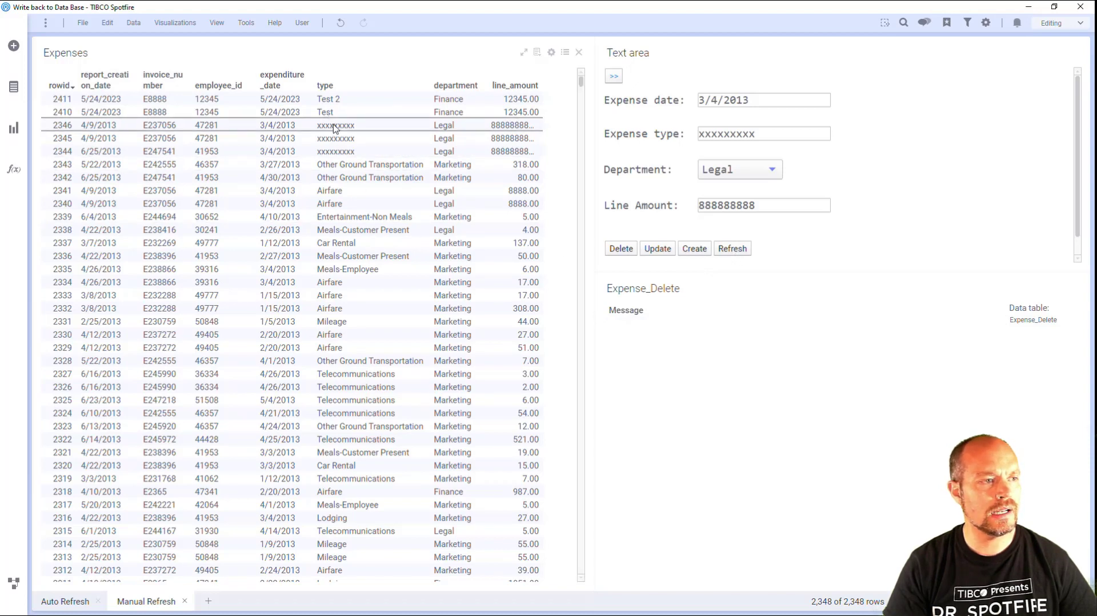
pyautogui.moveTo(333, 126); pyautogui.dragTo(336, 156)
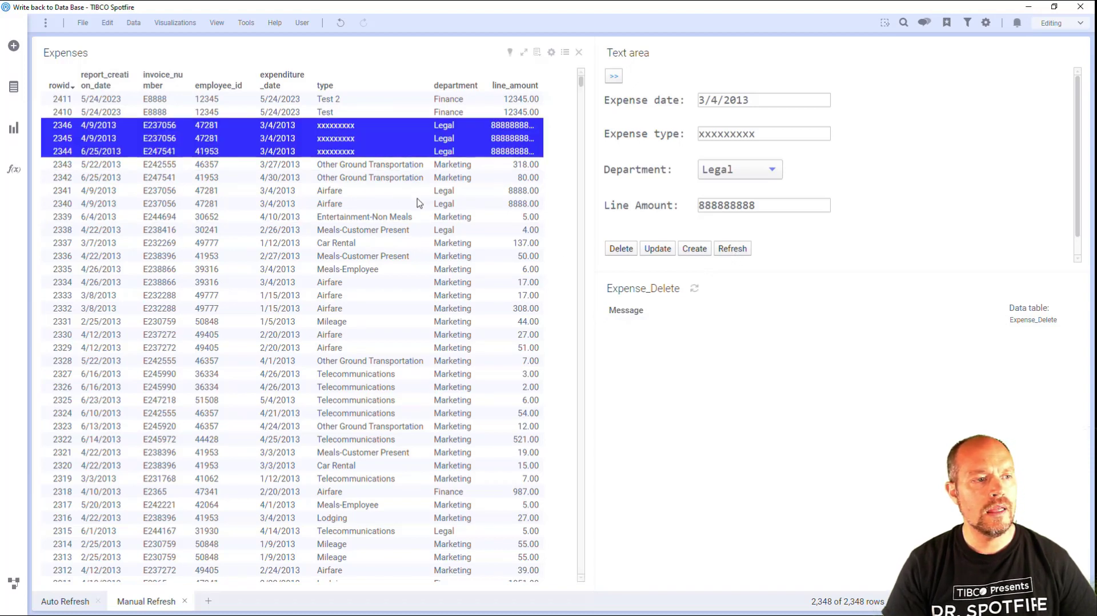
pyautogui.click(696, 290)
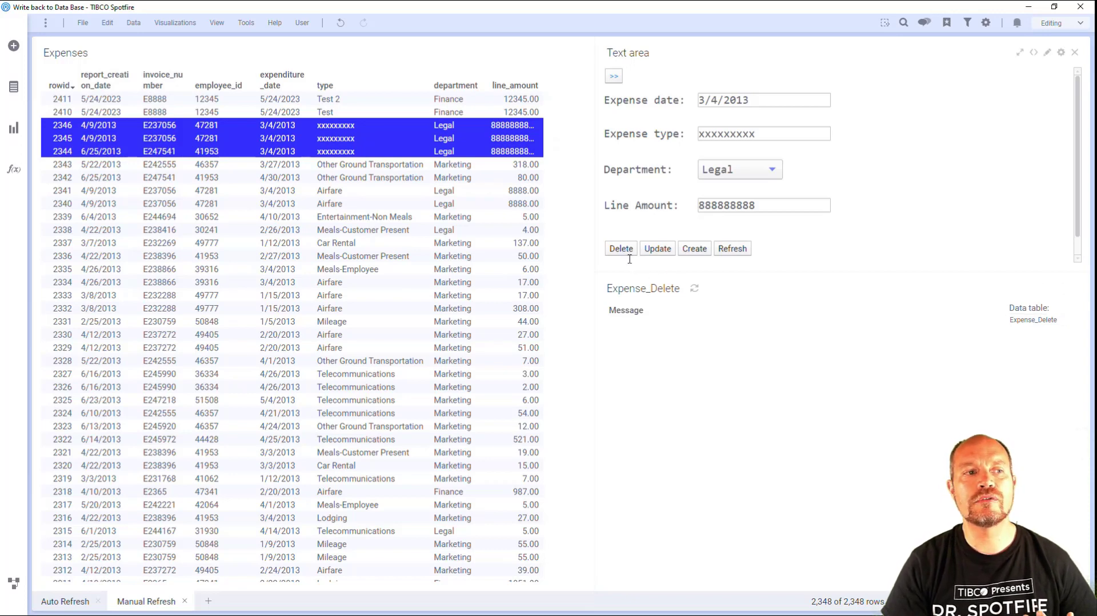
# Open the Refresh data table script behind the text area's Delete button in the script editor.
pyautogui.rightClick(789, 243)
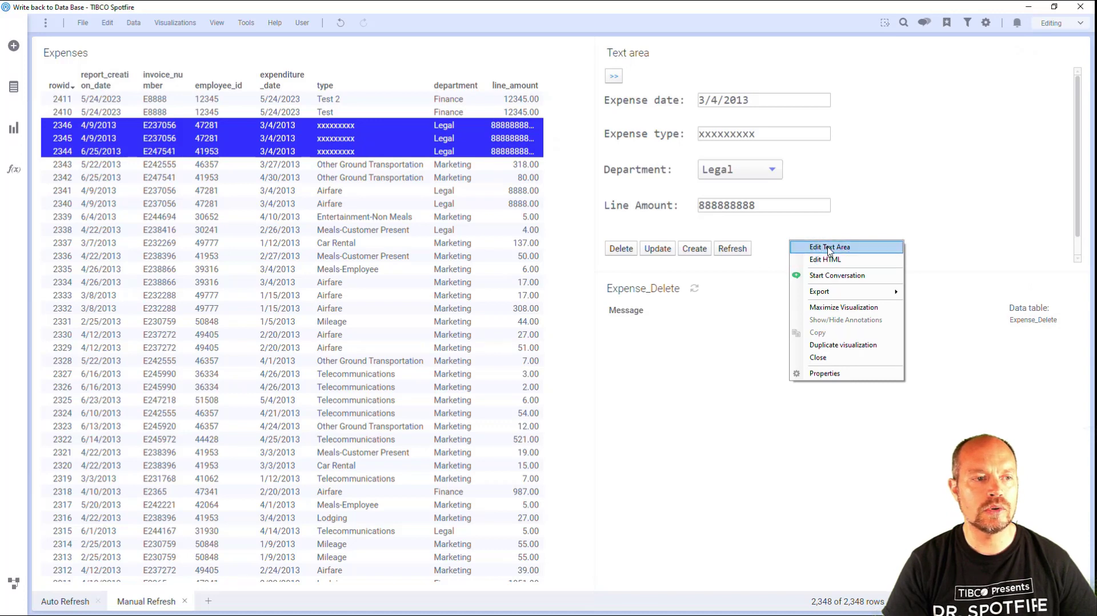
pyautogui.click(823, 260)
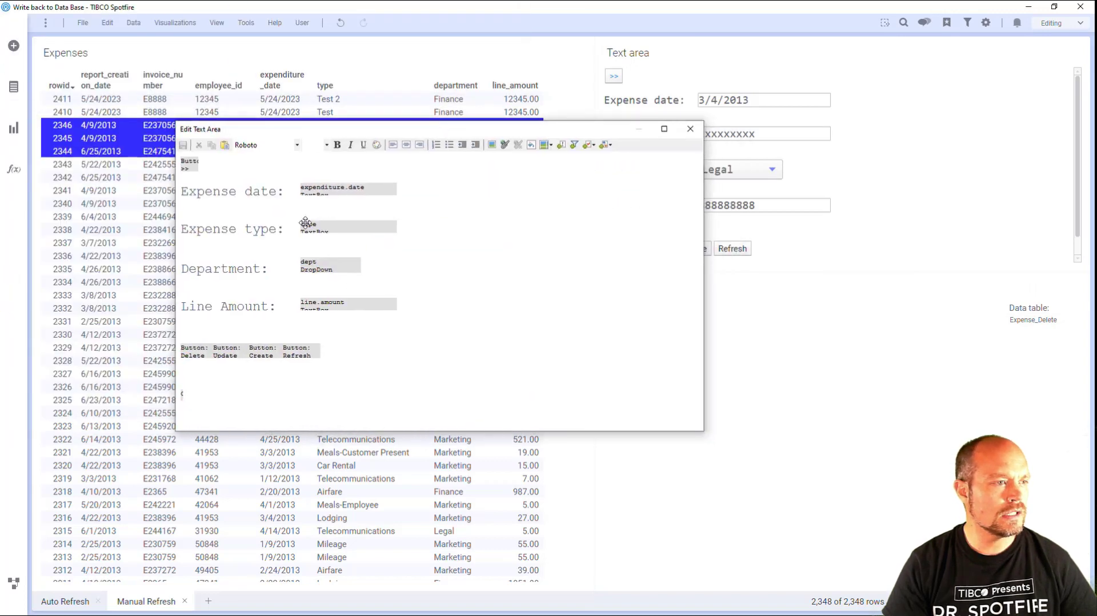
pyautogui.click(200, 354)
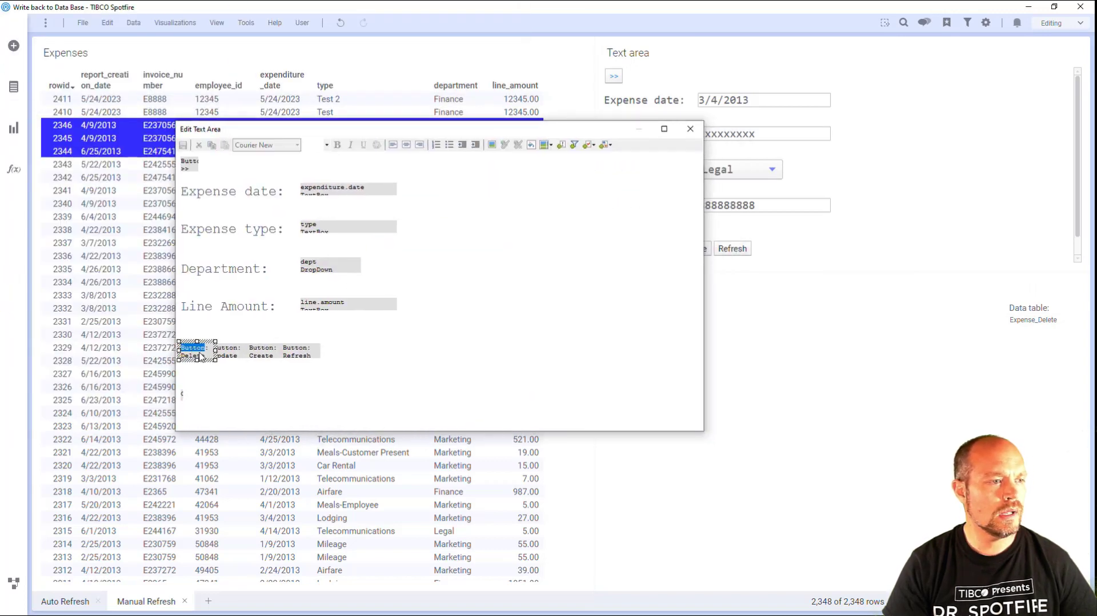
pyautogui.doubleClick(200, 354)
pyautogui.click(585, 220)
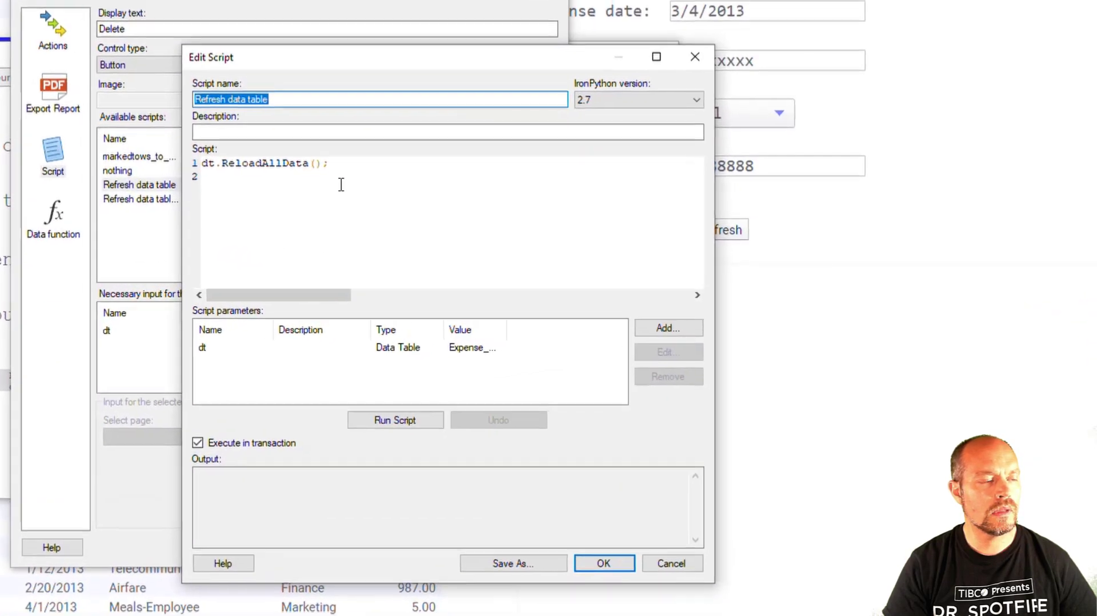
# Examine the script's dt.ReloadAllData() call, widen the parameter value column to read the data table assigned to dt, and close the script.
pyautogui.moveTo(341, 184); pyautogui.dragTo(166, 166)
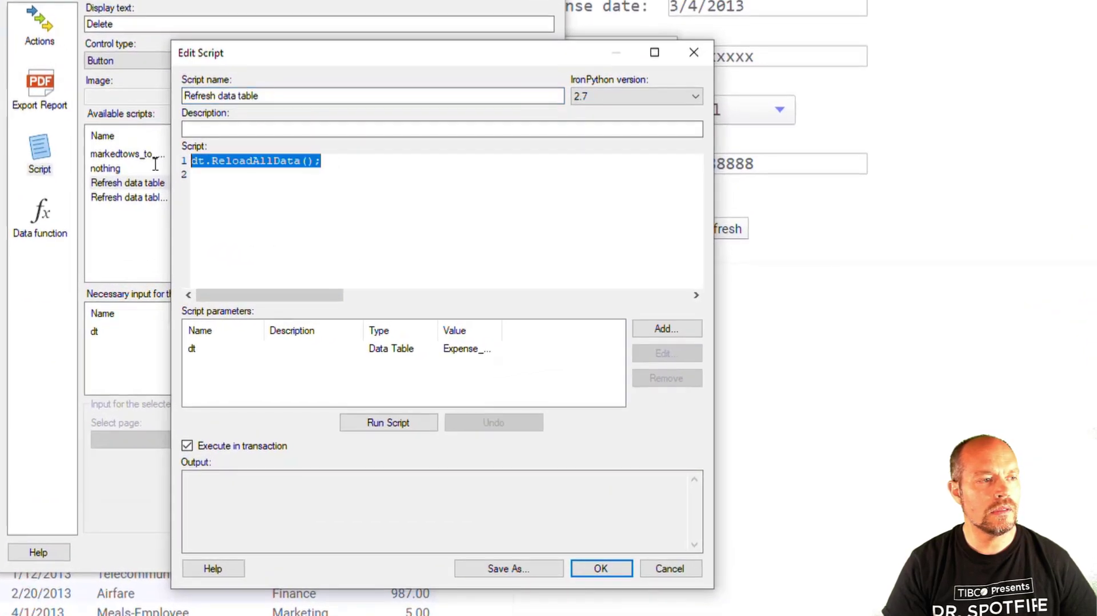
pyautogui.click(294, 207)
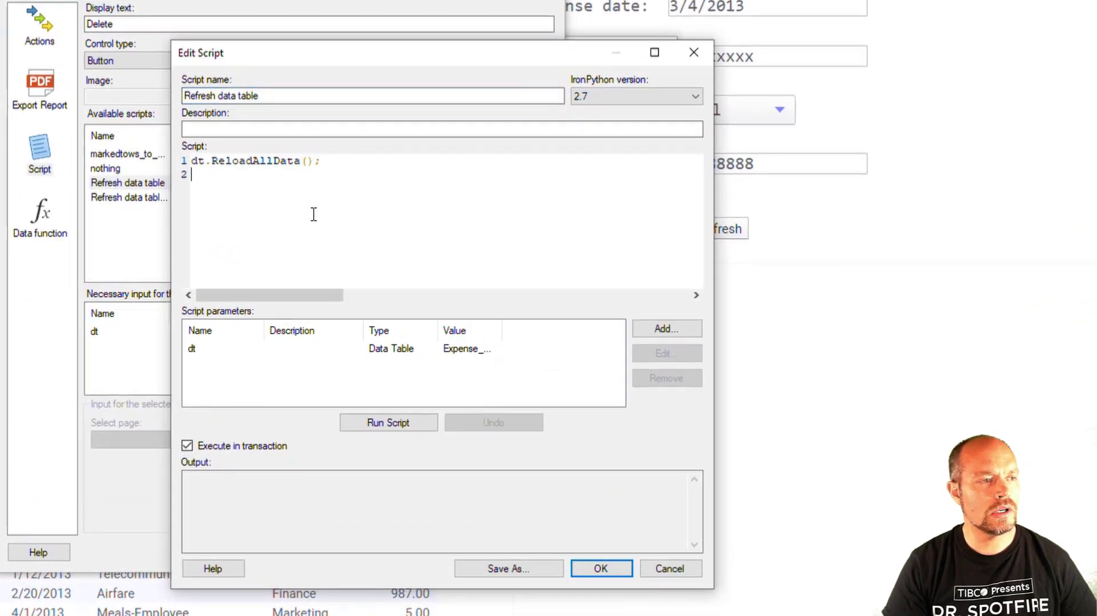
pyautogui.doubleClick(260, 162)
pyautogui.click(396, 234)
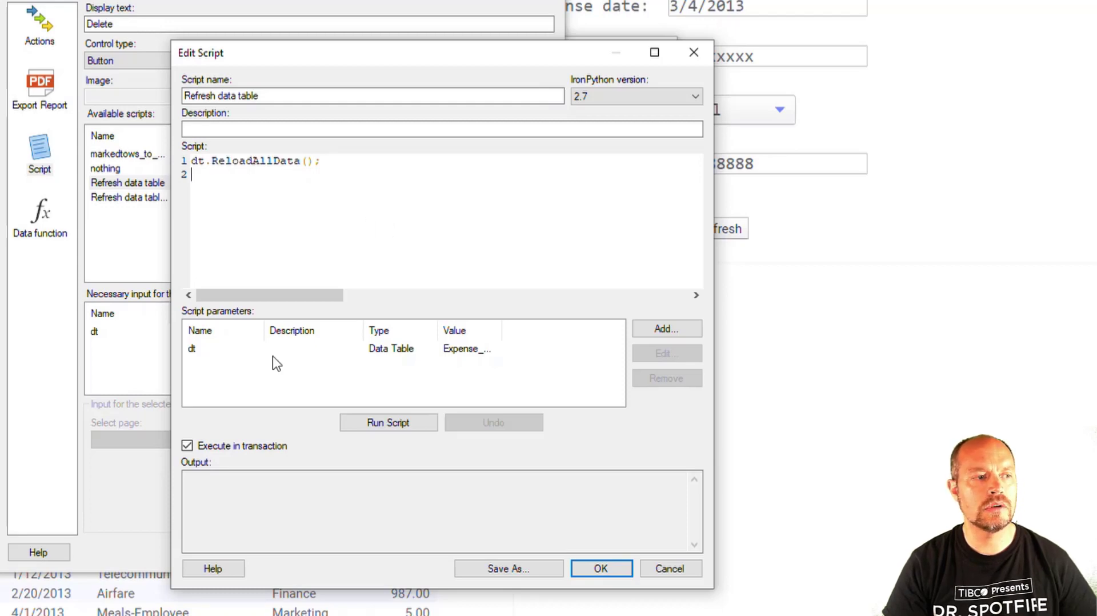
pyautogui.click(387, 353)
pyautogui.moveTo(503, 331); pyautogui.dragTo(563, 331)
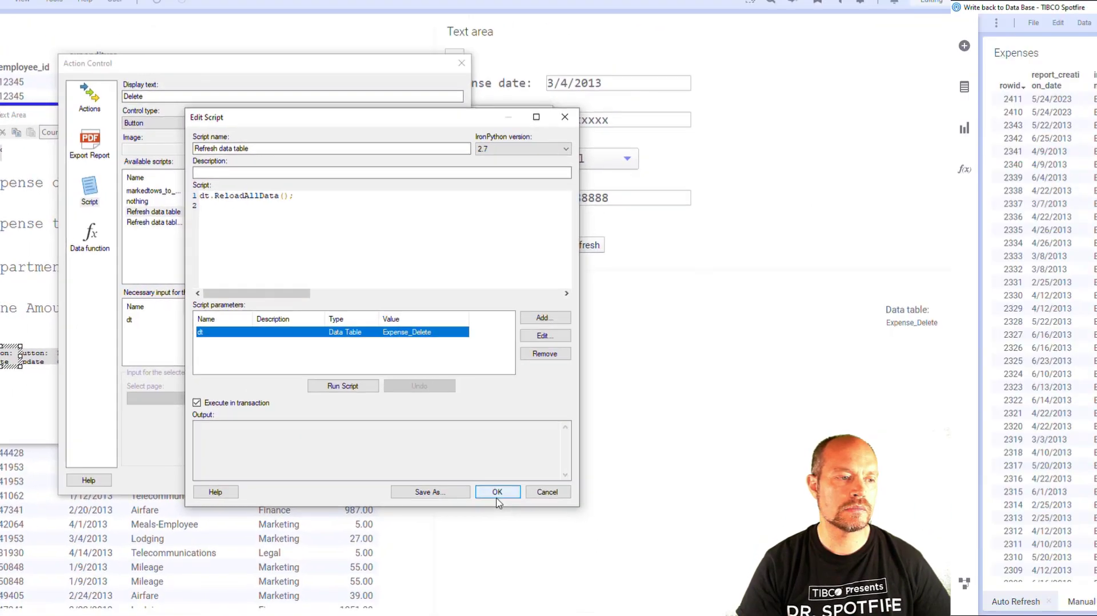
pyautogui.click(602, 570)
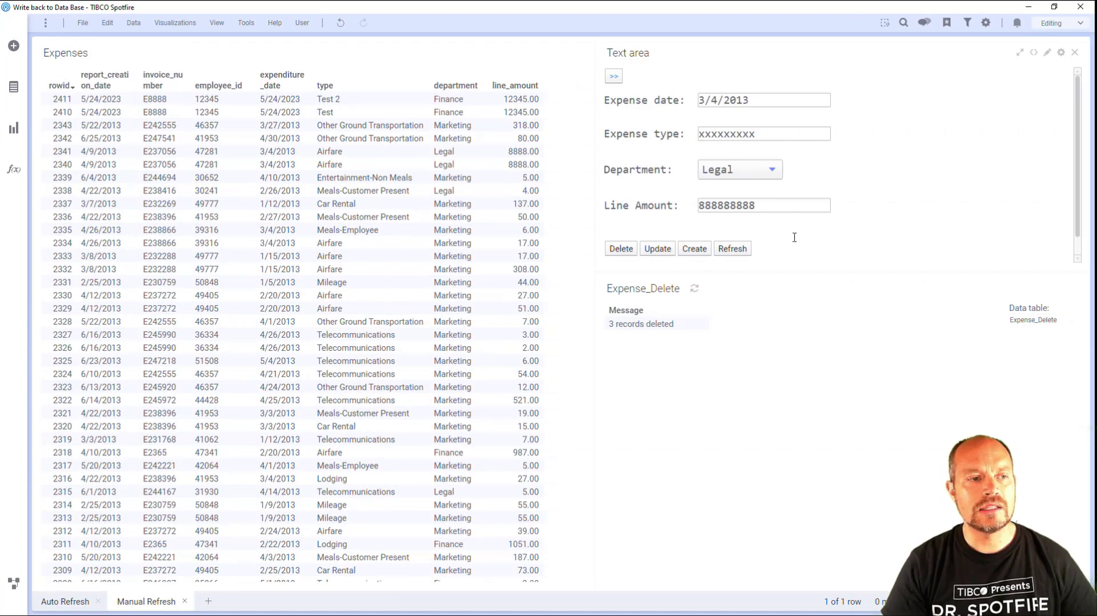
# Switch the message table visualization to the Expense_Update data table and open the SQL of the Expense_Update information link.
pyautogui.click(1051, 320)
pyautogui.click(1070, 365)
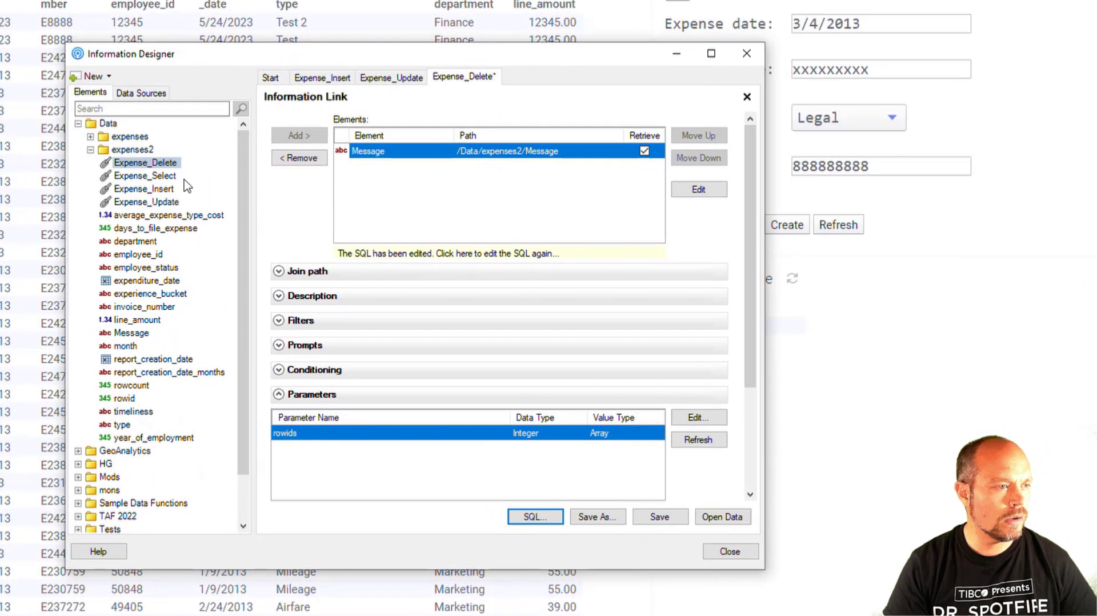
pyautogui.doubleClick(176, 201)
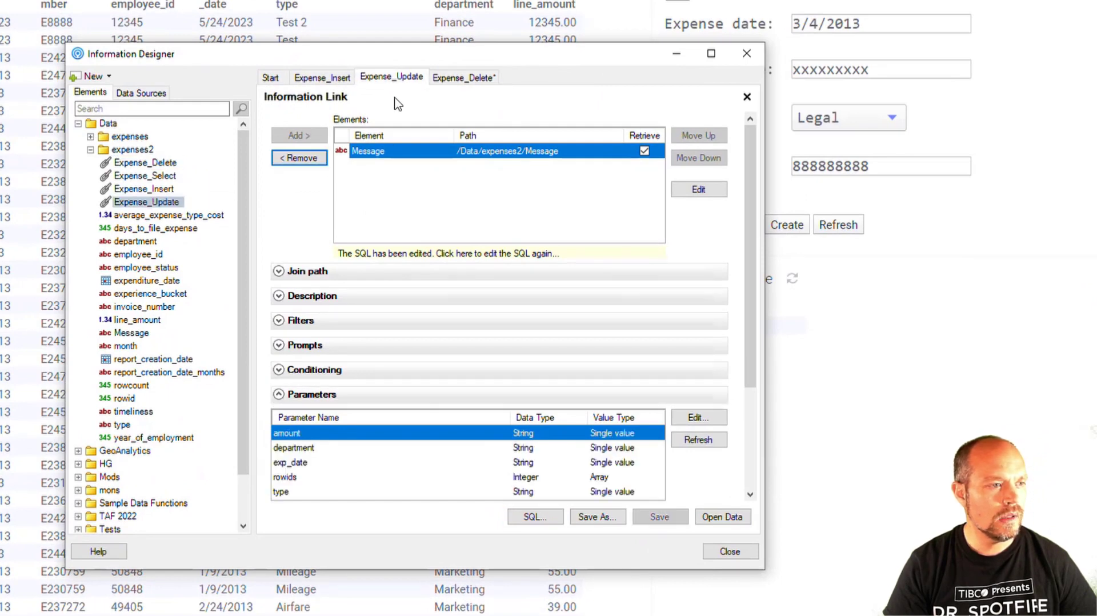
pyautogui.click(535, 517)
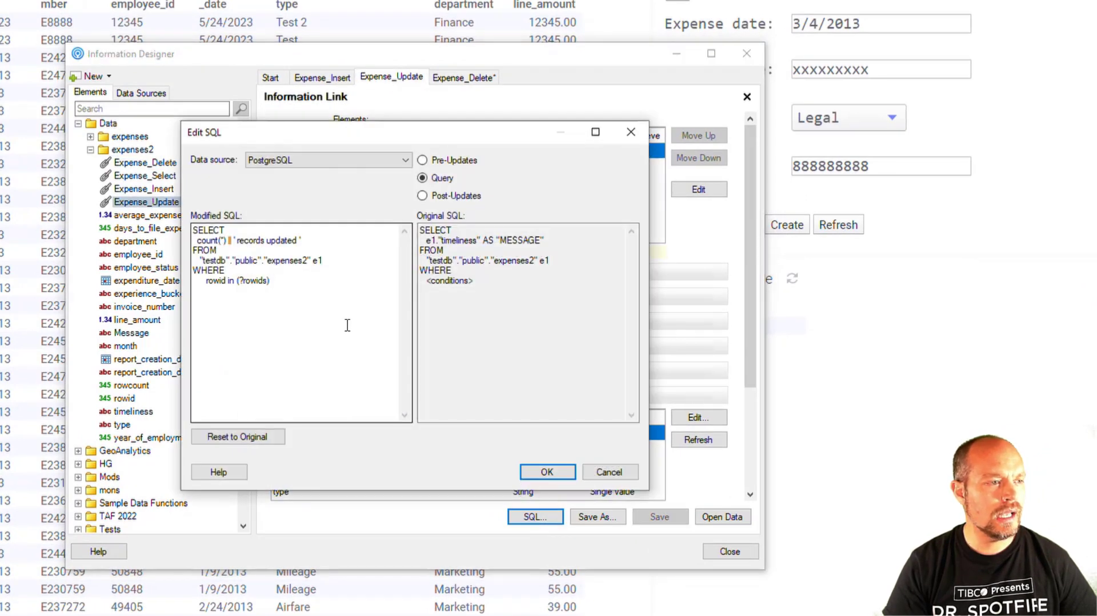
# Examine the Pre-Updates UPDATE statement and the Query SQL of Expense_Update, including the record count message and the ?rowids condition.
pyautogui.click(443, 162)
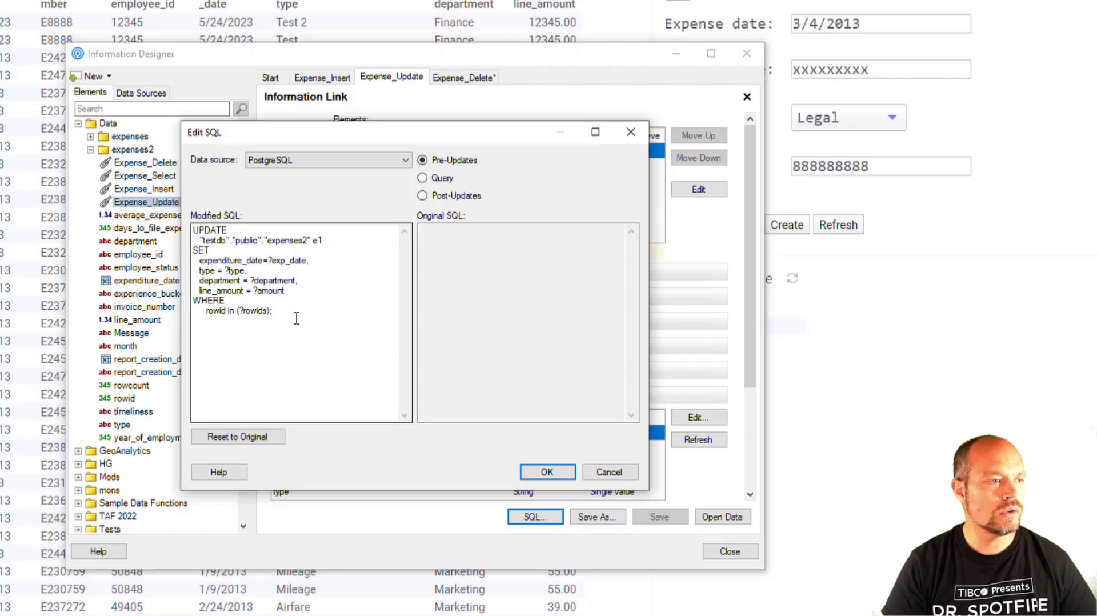
pyautogui.moveTo(297, 318); pyautogui.dragTo(158, 202)
pyautogui.click(352, 300)
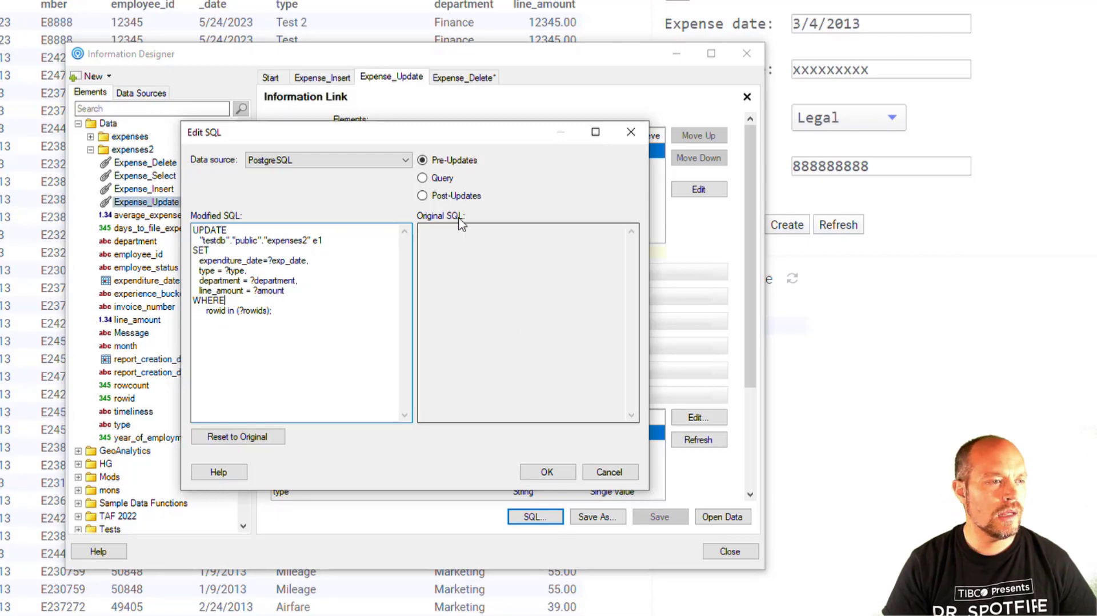
pyautogui.click(442, 179)
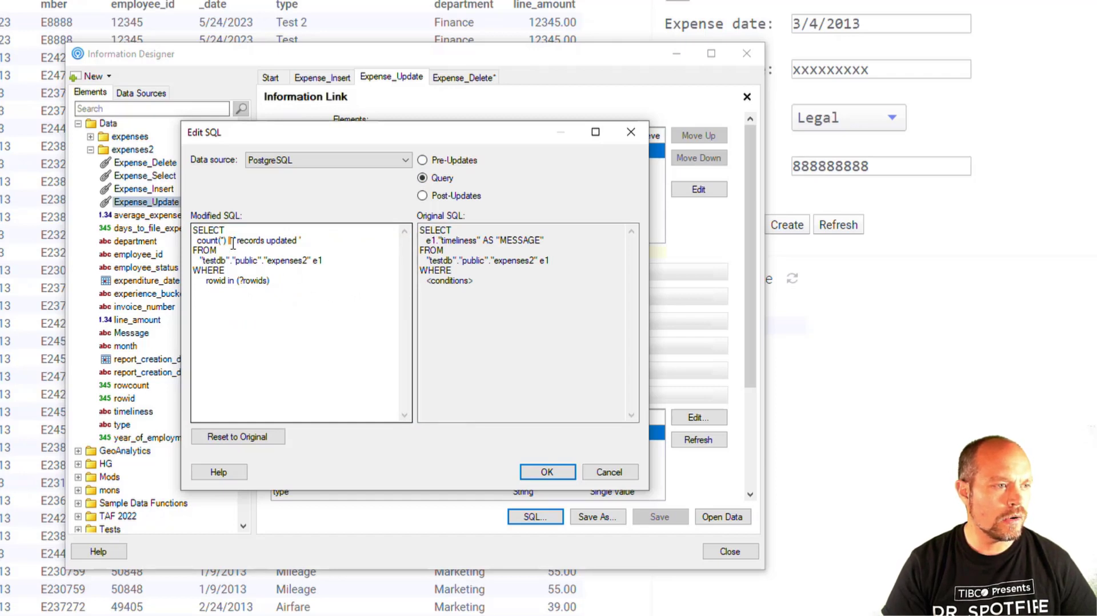
pyautogui.moveTo(307, 240); pyautogui.dragTo(176, 223)
pyautogui.click(312, 298)
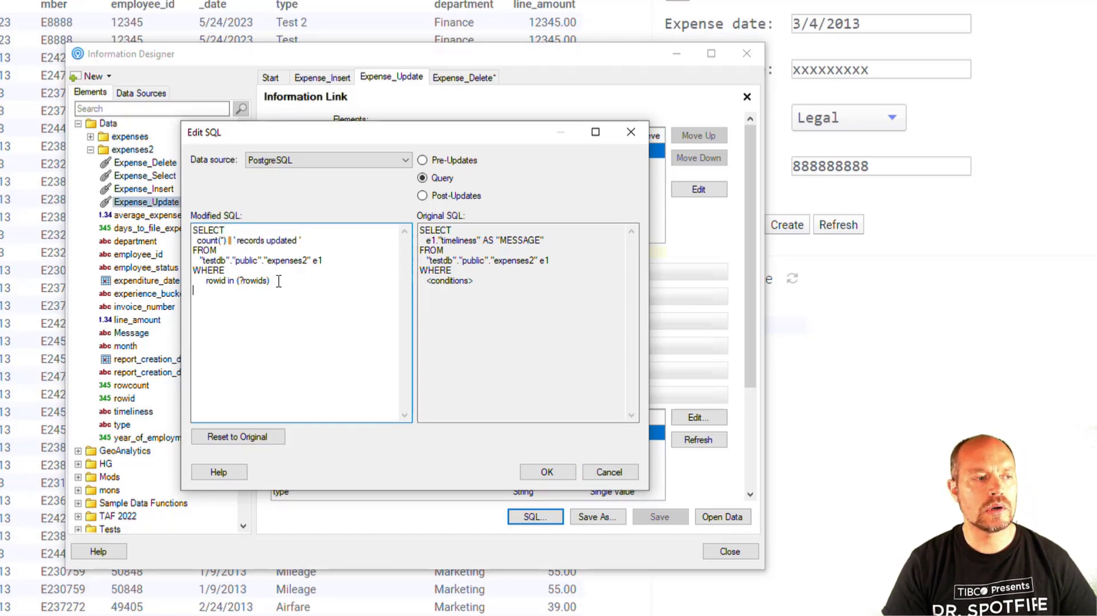
pyautogui.moveTo(279, 281); pyautogui.dragTo(227, 277)
pyautogui.click(292, 294)
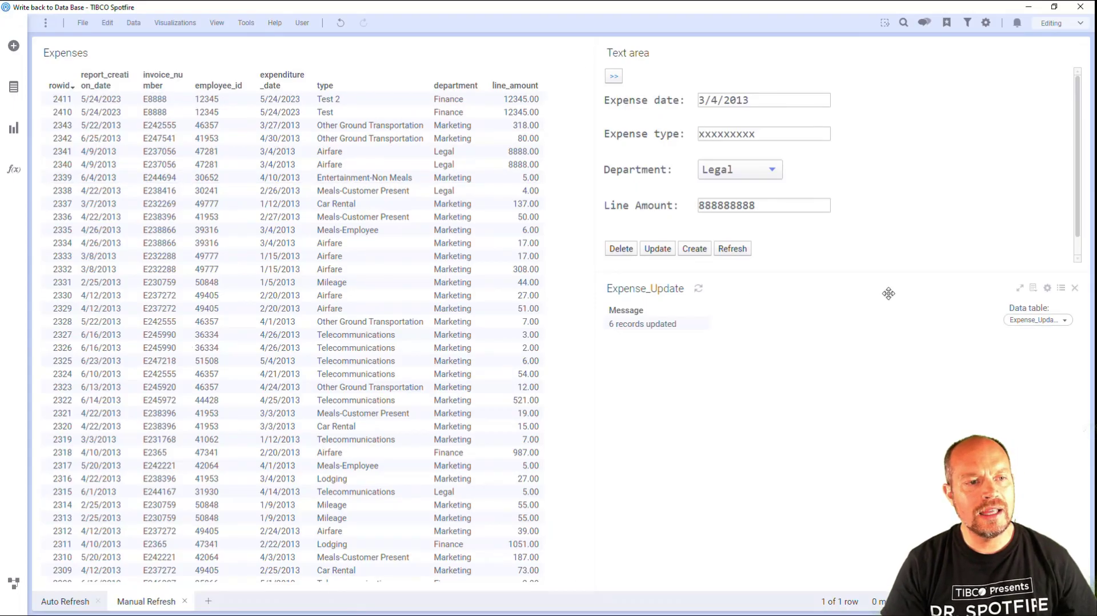
# Open the on-demand settings of the Expense_Update data table from its data table properties and select the rowids parameter.
pyautogui.click(1067, 321)
pyautogui.click(954, 280)
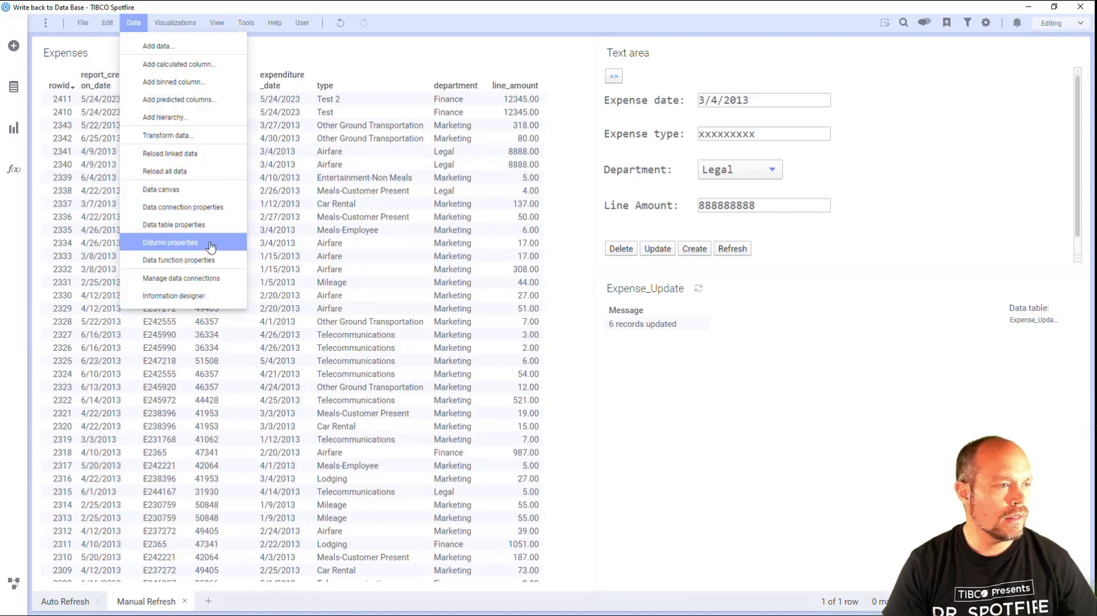
pyautogui.click(208, 227)
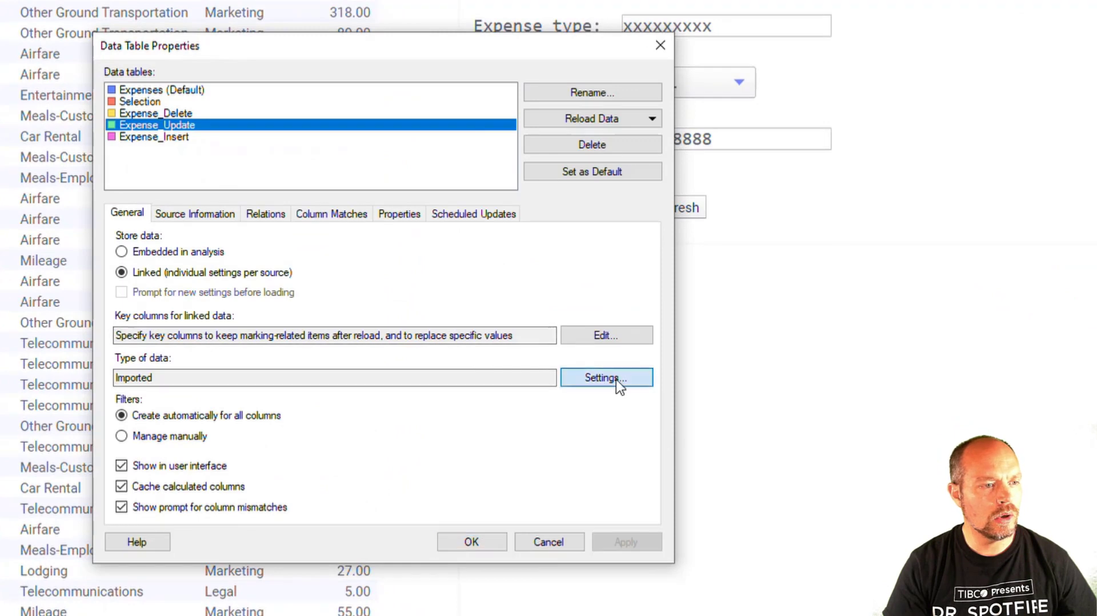
pyautogui.click(615, 378)
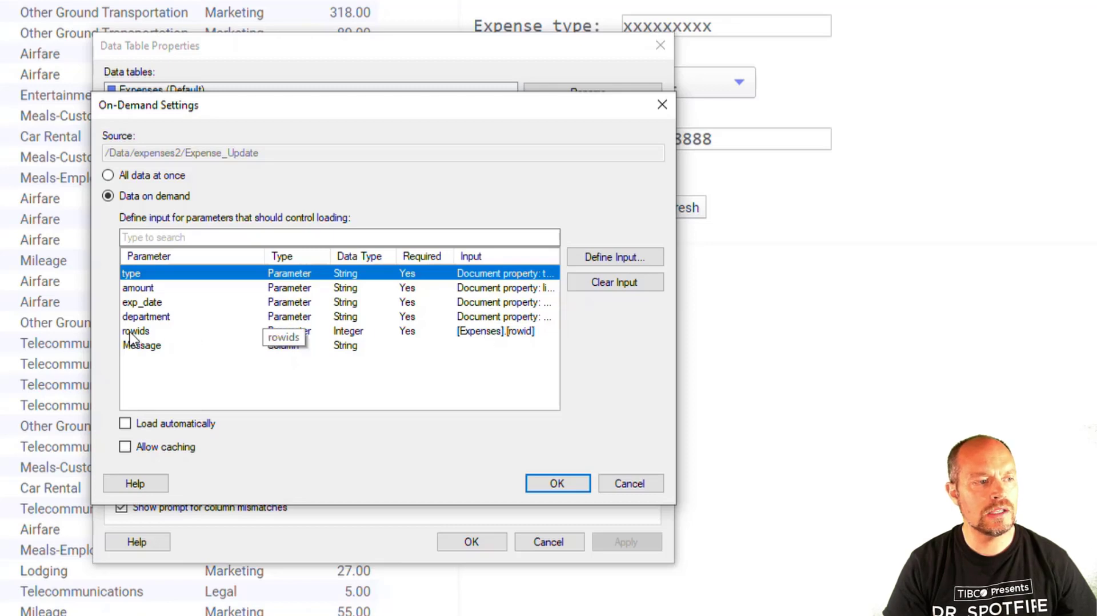
pyautogui.click(476, 331)
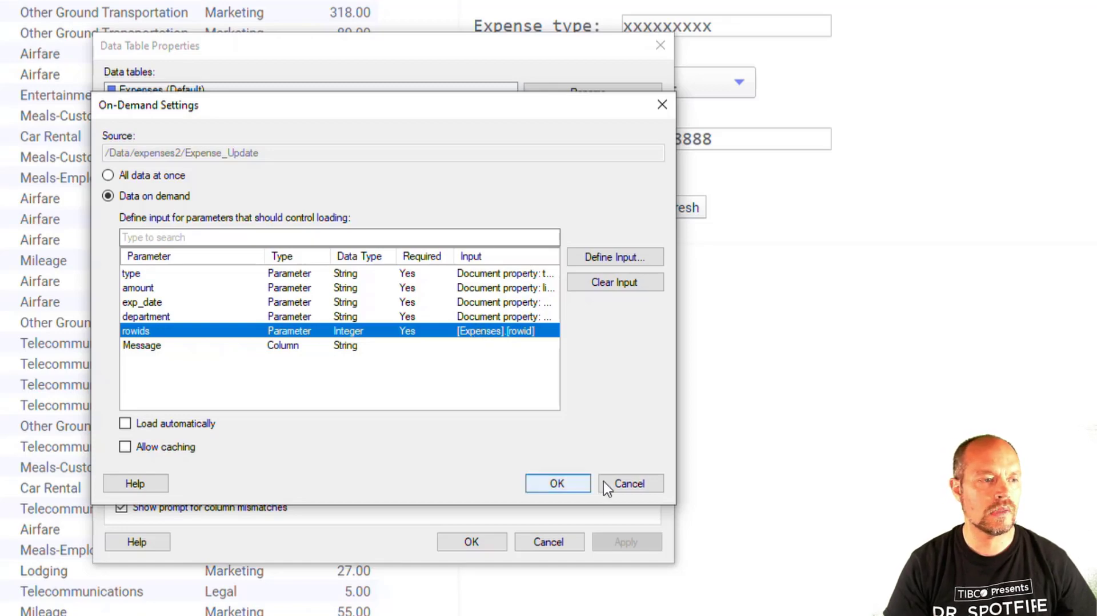
# Close the Expense_Update on-demand settings and data table properties, and open the SQL of the Expense_Insert information link.
pyautogui.click(662, 105)
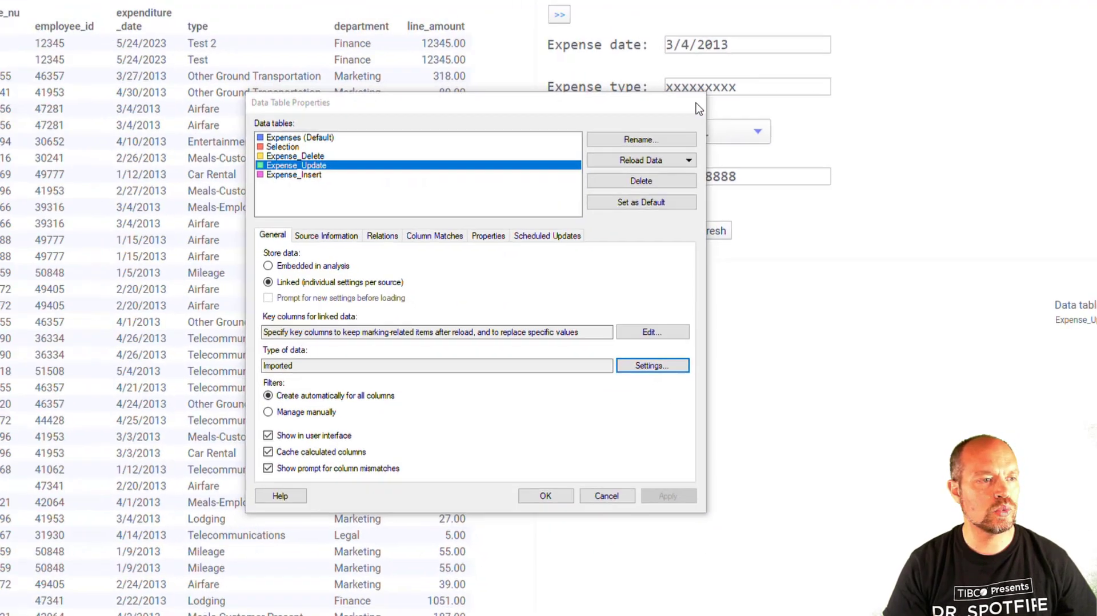
pyautogui.click(660, 45)
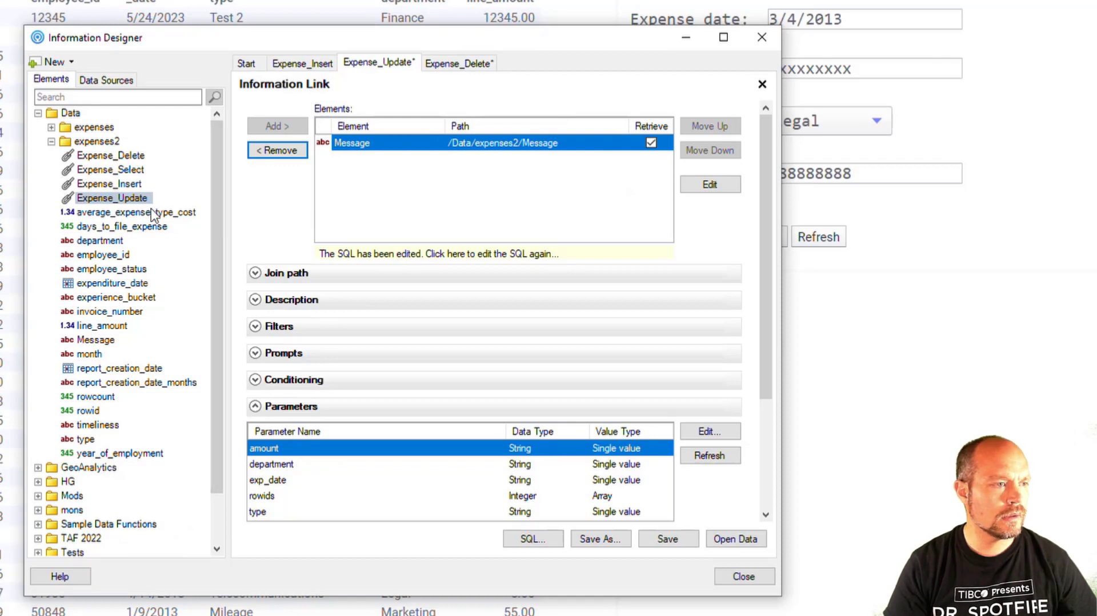
pyautogui.doubleClick(130, 184)
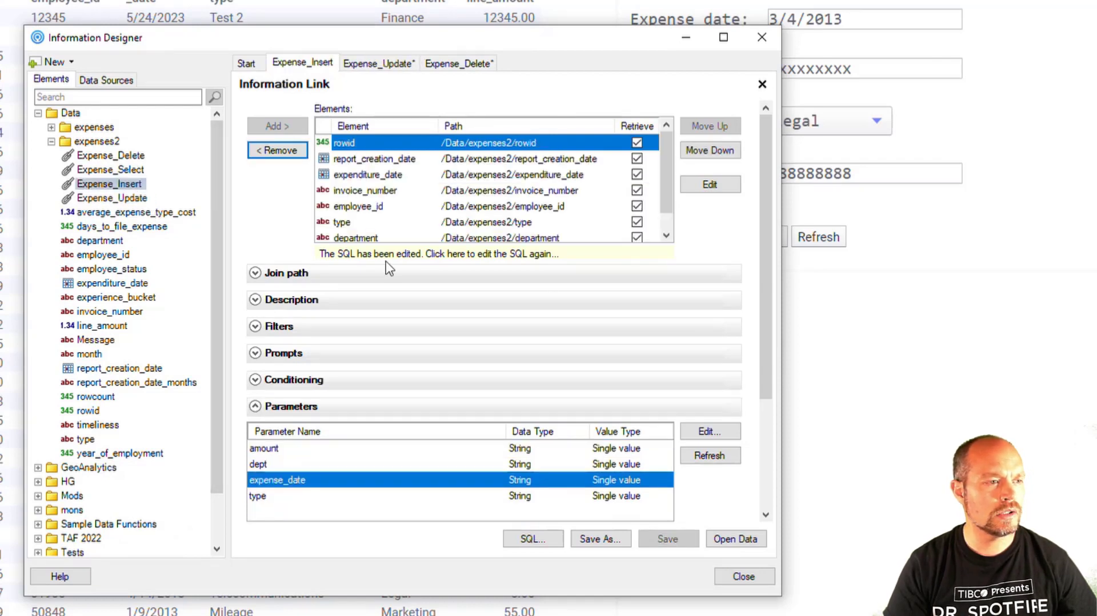
pyautogui.click(550, 545)
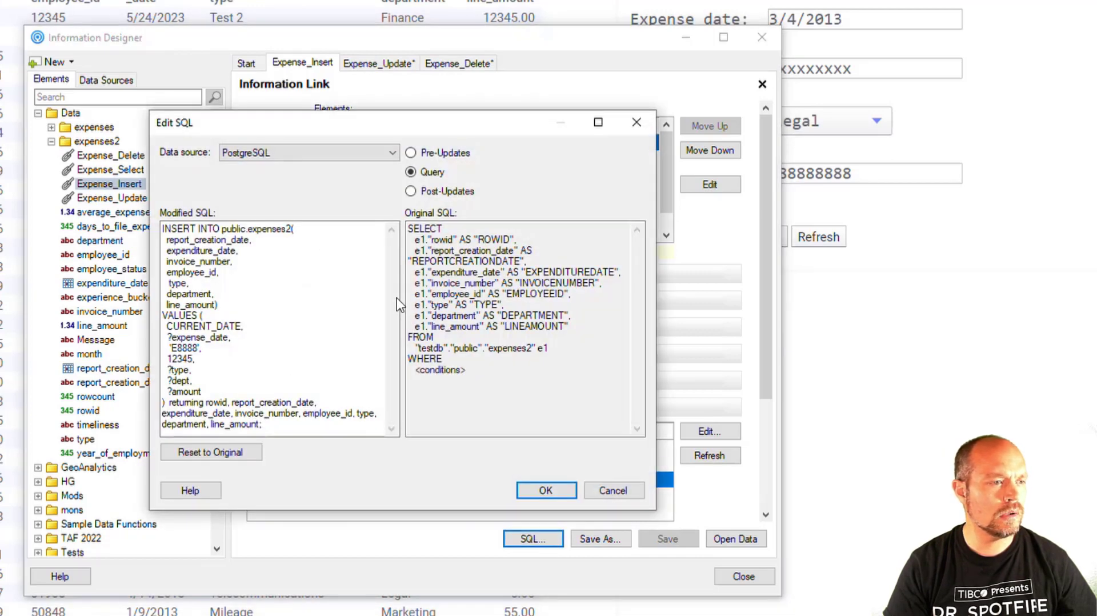
# Examine the Pre-Updates, Post-Updates and Query SQL of Expense_Insert, including the INSERT statement's returning clause, and close the Information Designer.
pyautogui.click(452, 152)
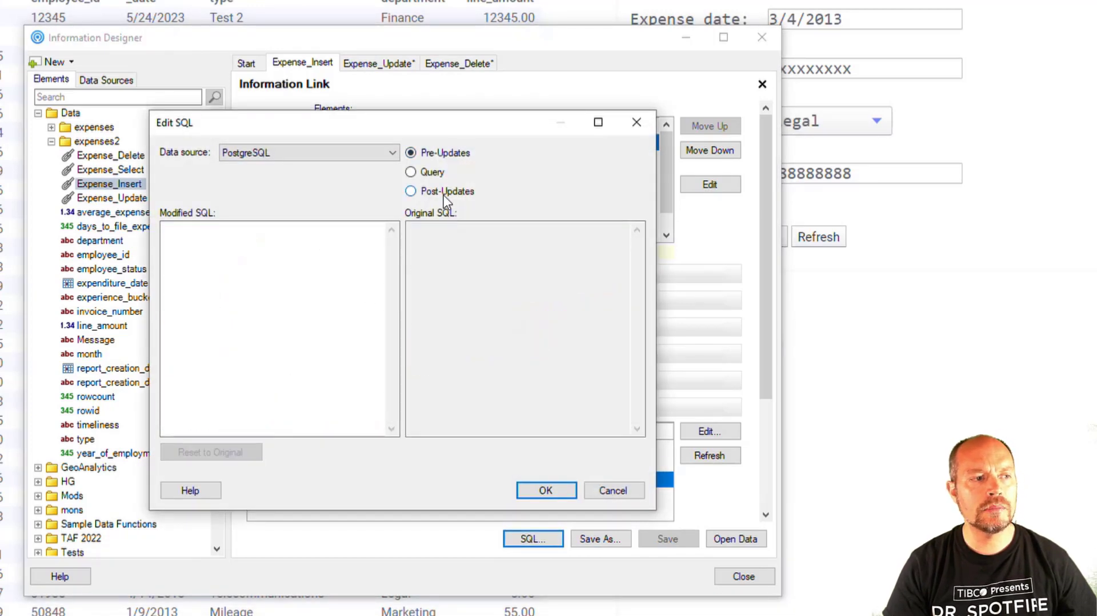
pyautogui.click(444, 193)
pyautogui.click(435, 176)
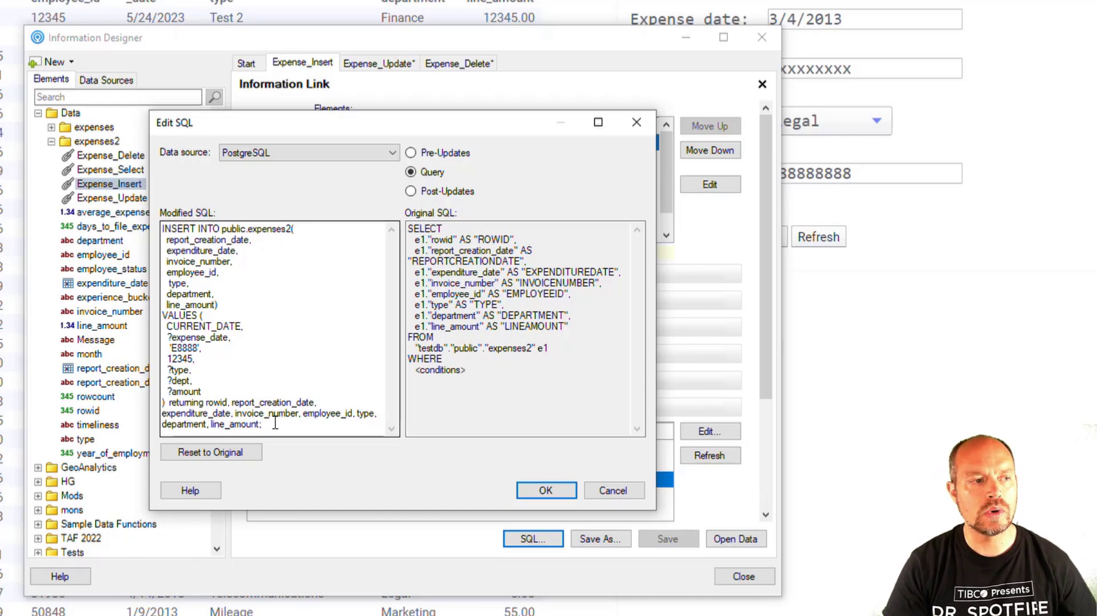
pyautogui.click(545, 492)
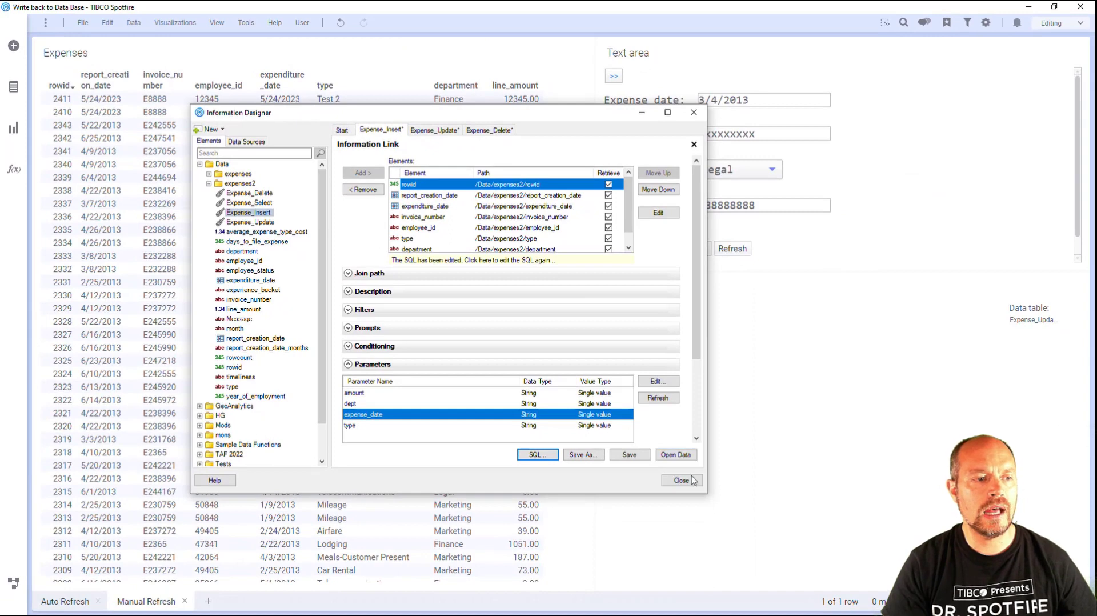
pyautogui.click(681, 479)
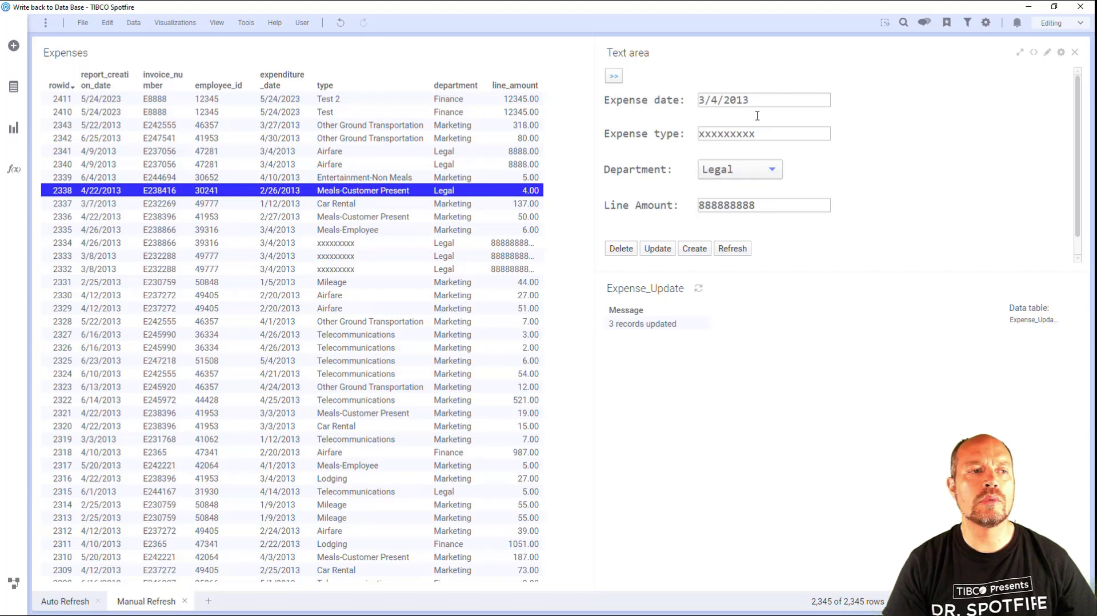
# Load the marked expense record's values into the form fields and switch to the Auto Refresh page.
pyautogui.click(615, 78)
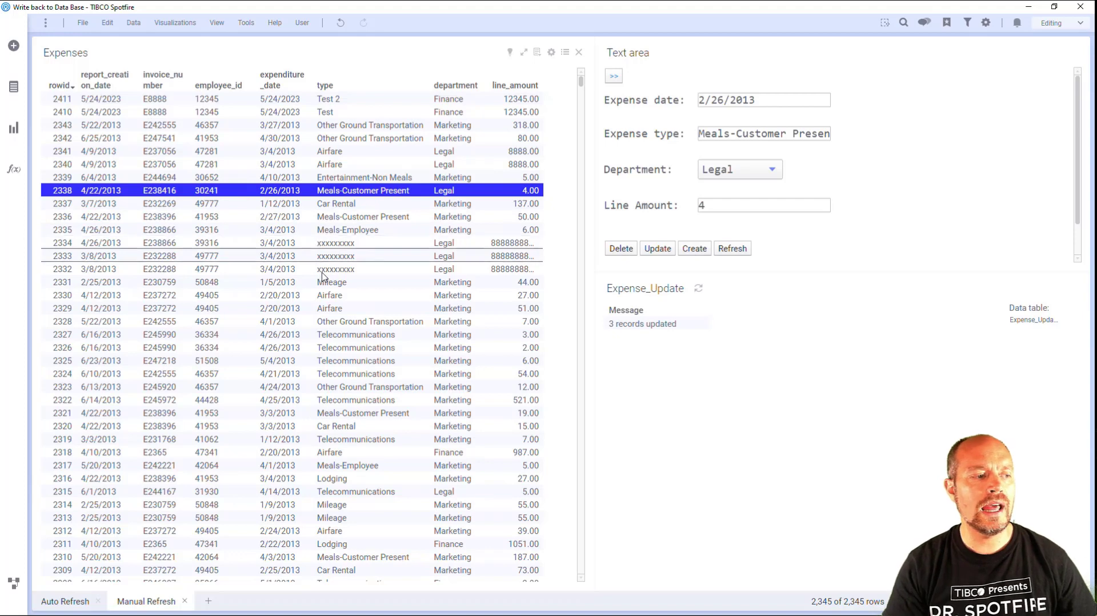
pyautogui.click(81, 606)
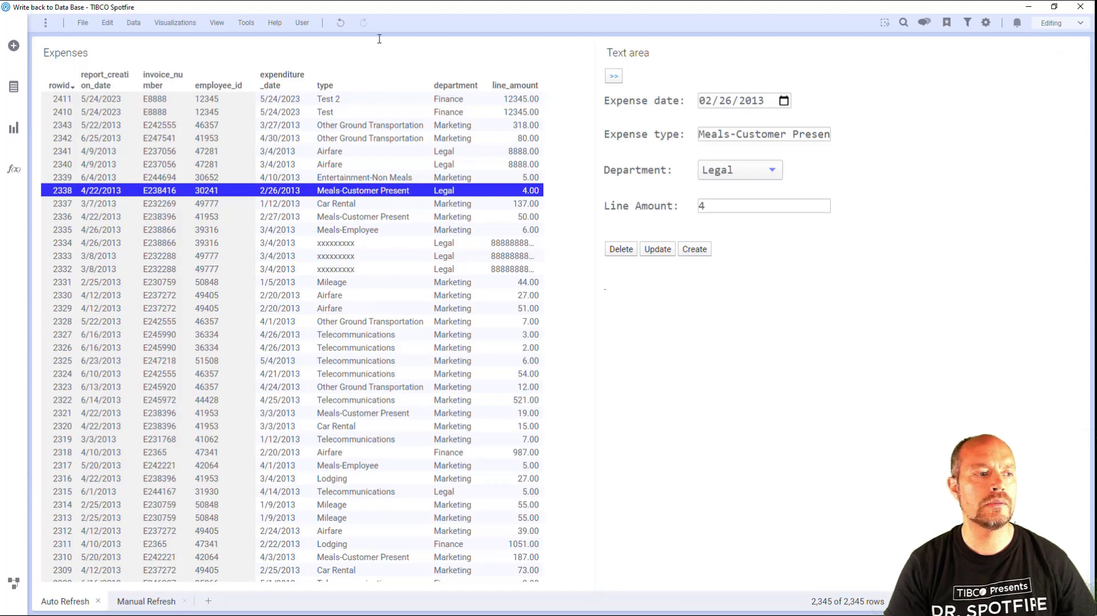
# Open the "Refresh data table and update" script of the Update button from the Auto Refresh page's text area.
pyautogui.rightClick(823, 216)
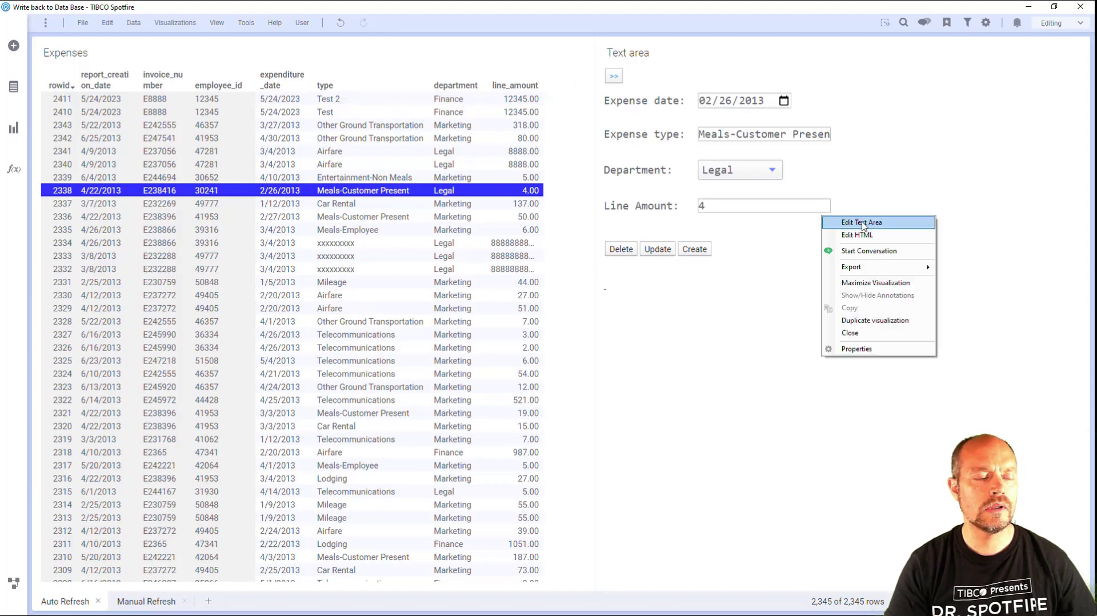
pyautogui.click(861, 222)
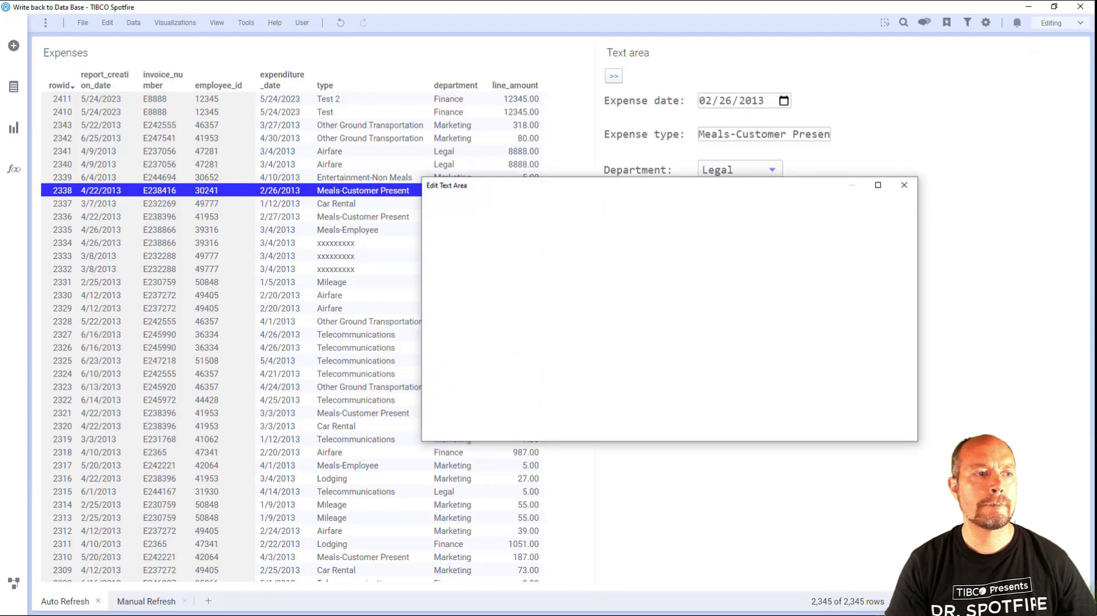
pyautogui.scroll(-1, 586, 357)
pyautogui.scroll(-2, 585, 357)
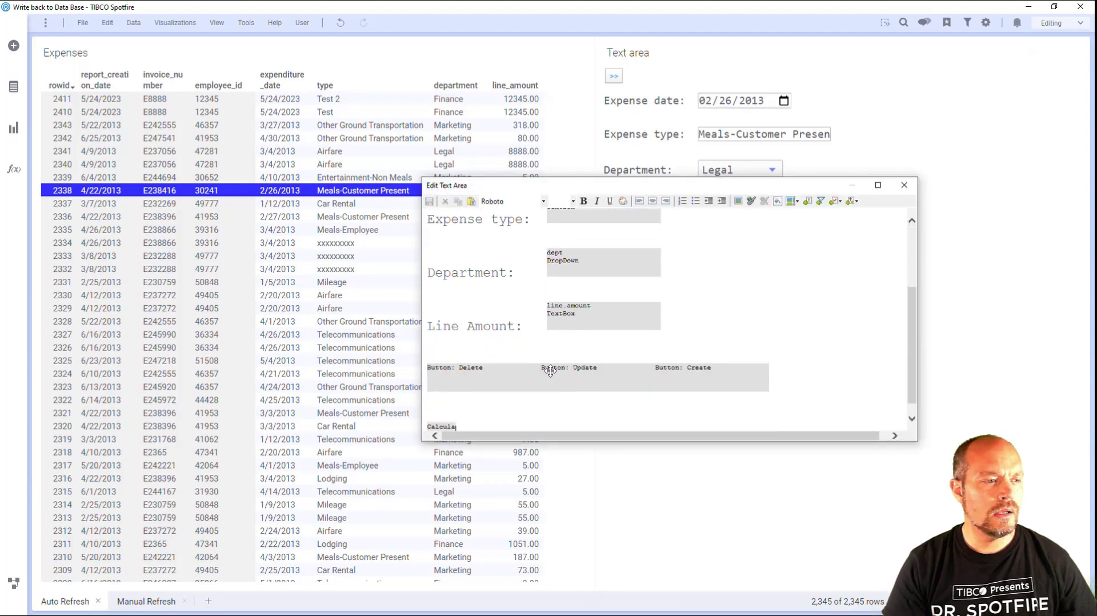
pyautogui.doubleClick(478, 372)
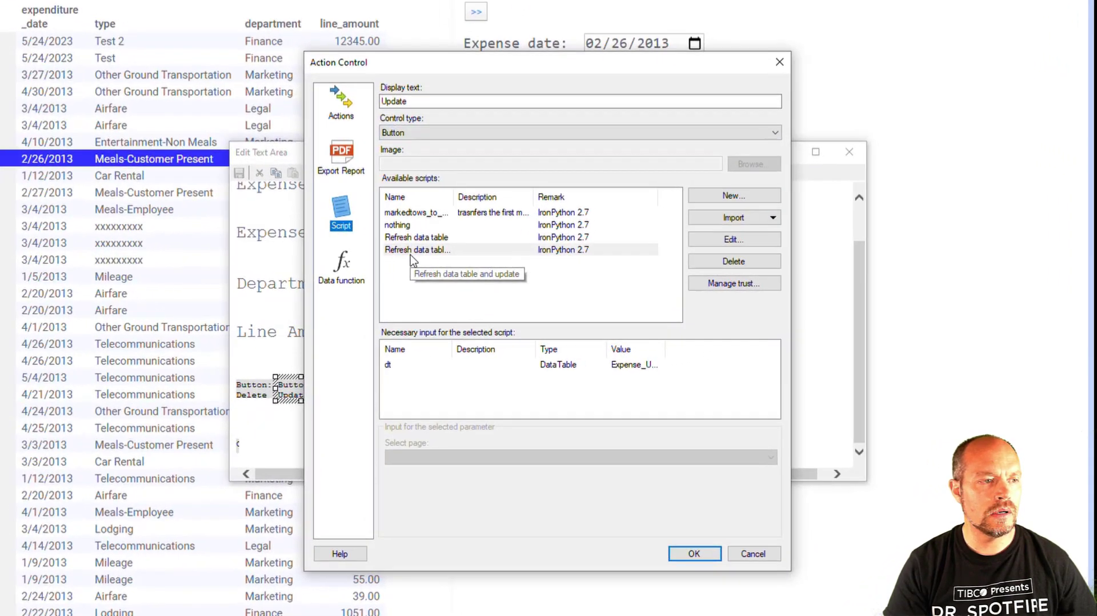
pyautogui.click(798, 251)
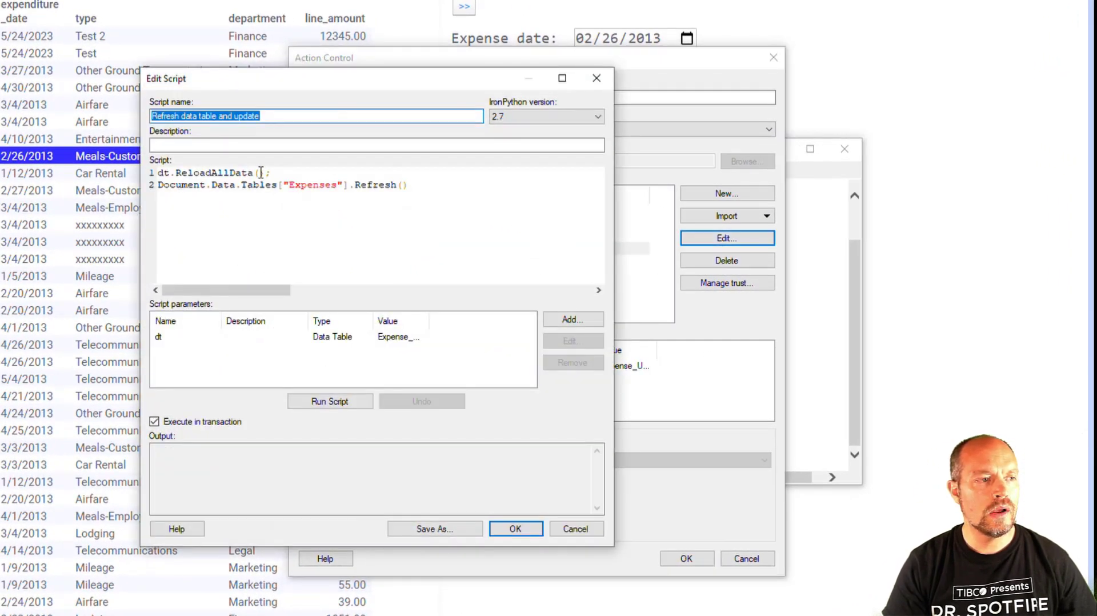
# Examine the script's dt.ReloadAllData() and Expenses table Refresh() lines, widen the parameter value column to read dt's data table, and close the script.
pyautogui.moveTo(274, 172); pyautogui.dragTo(158, 173)
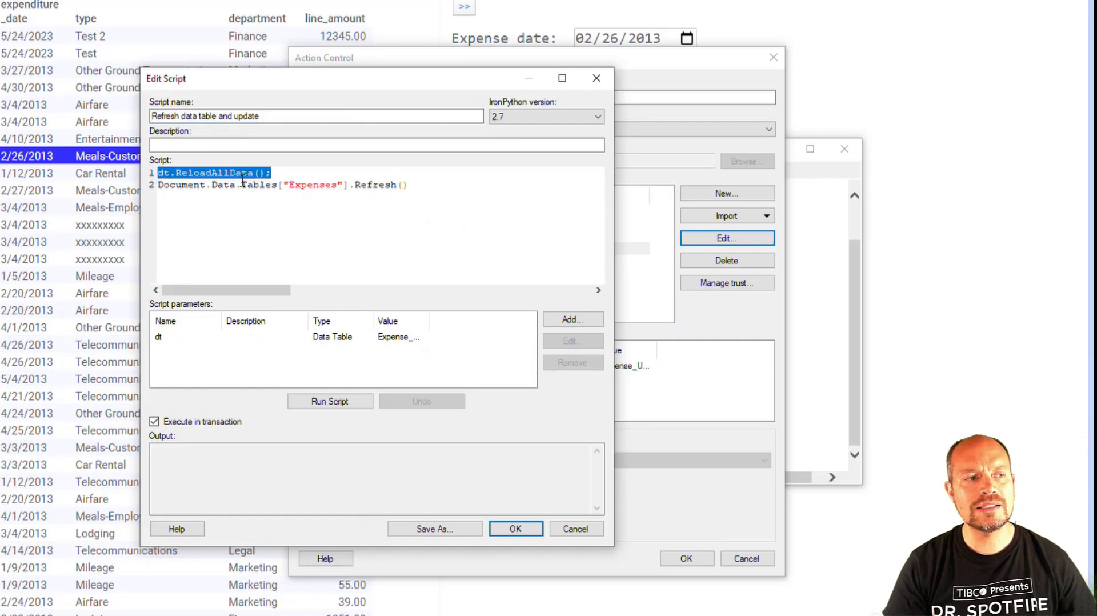
pyautogui.click(242, 181)
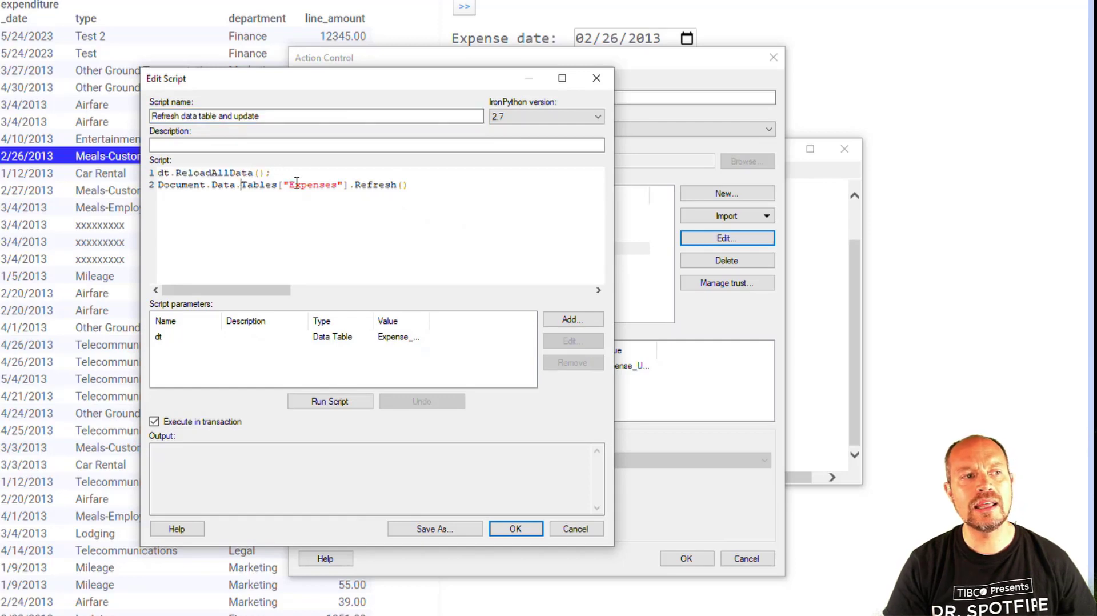
pyautogui.doubleClick(164, 173)
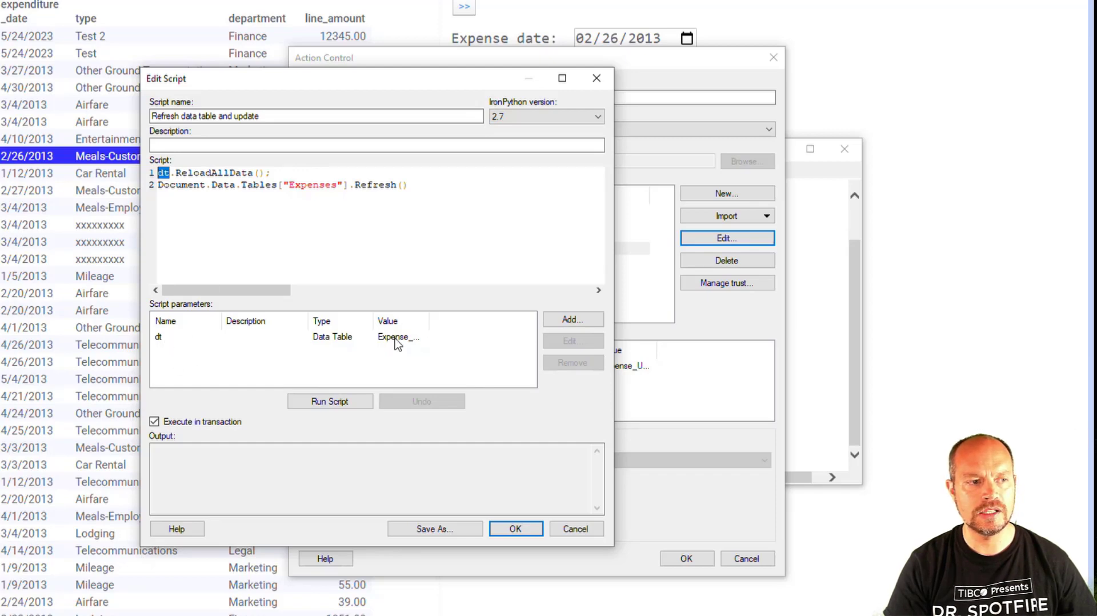
pyautogui.moveTo(425, 322); pyautogui.dragTo(468, 321)
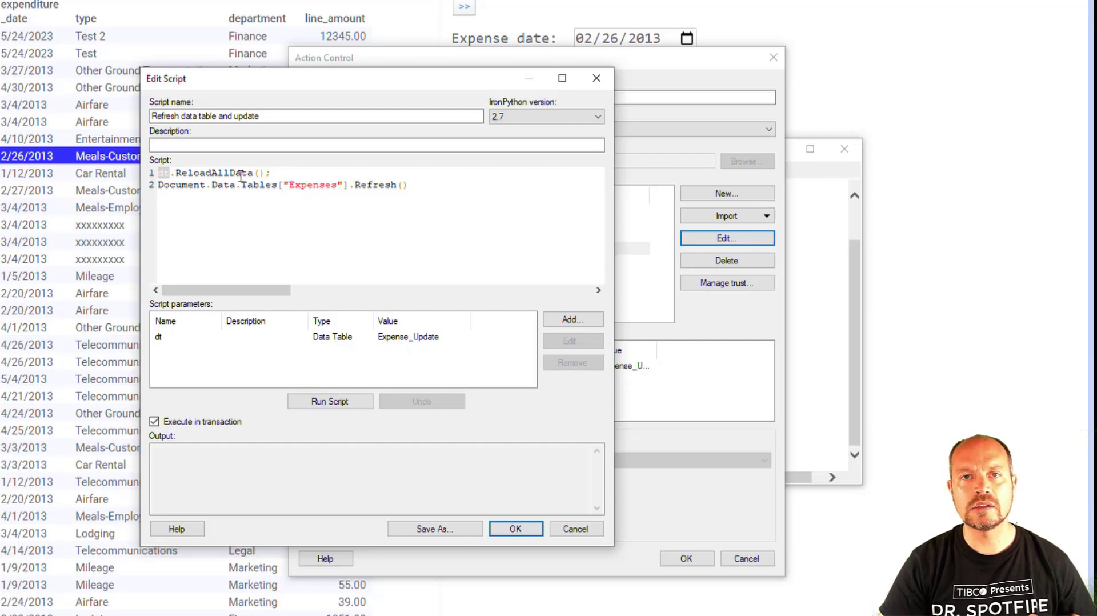
pyautogui.click(302, 171)
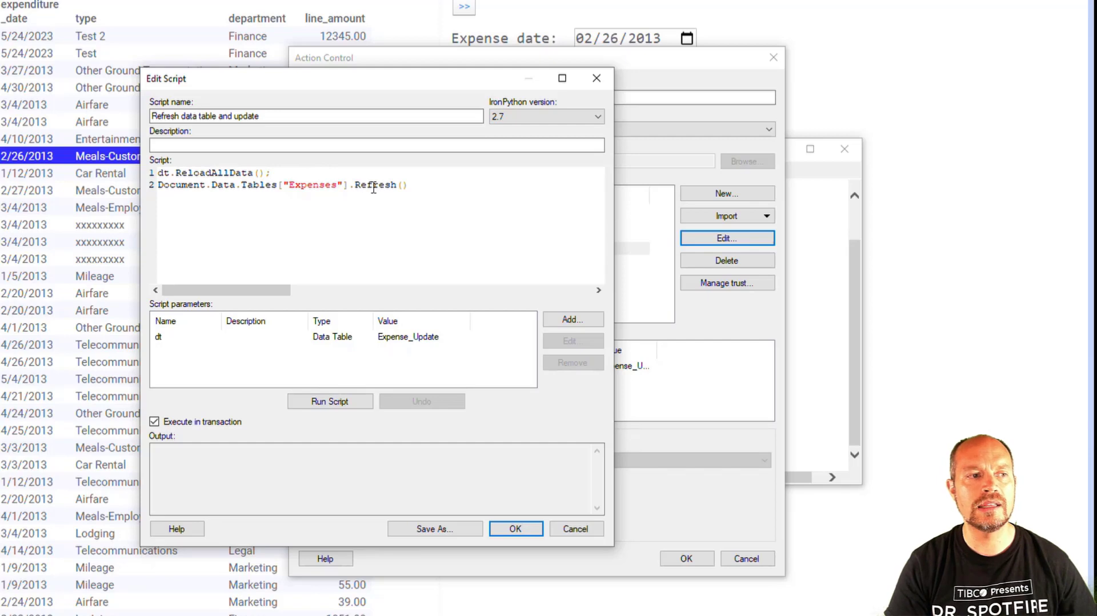
pyautogui.moveTo(409, 186); pyautogui.dragTo(156, 186)
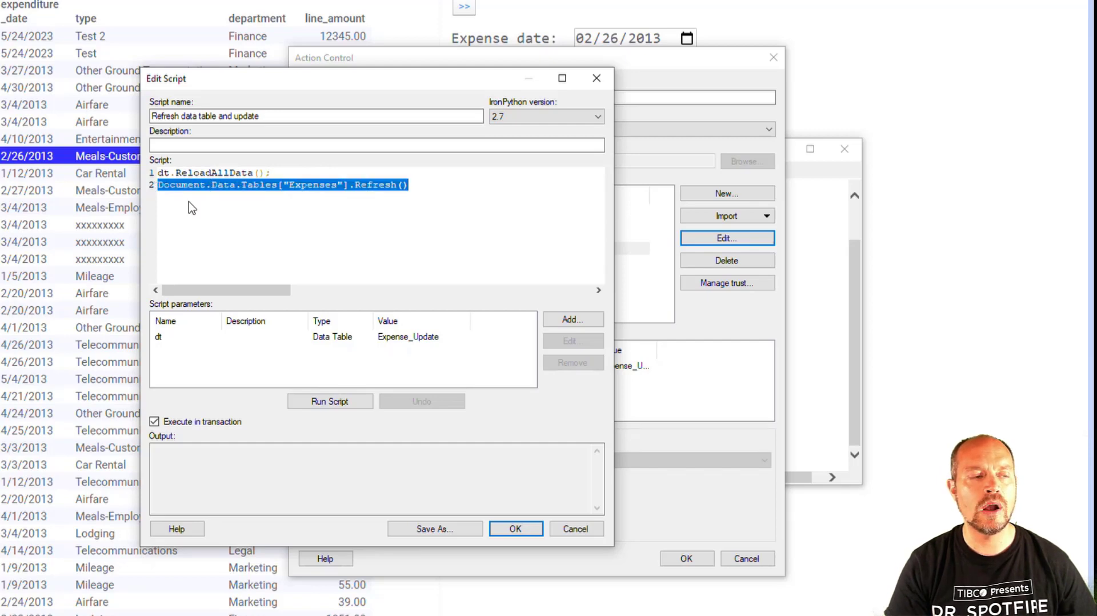
pyautogui.click(429, 187)
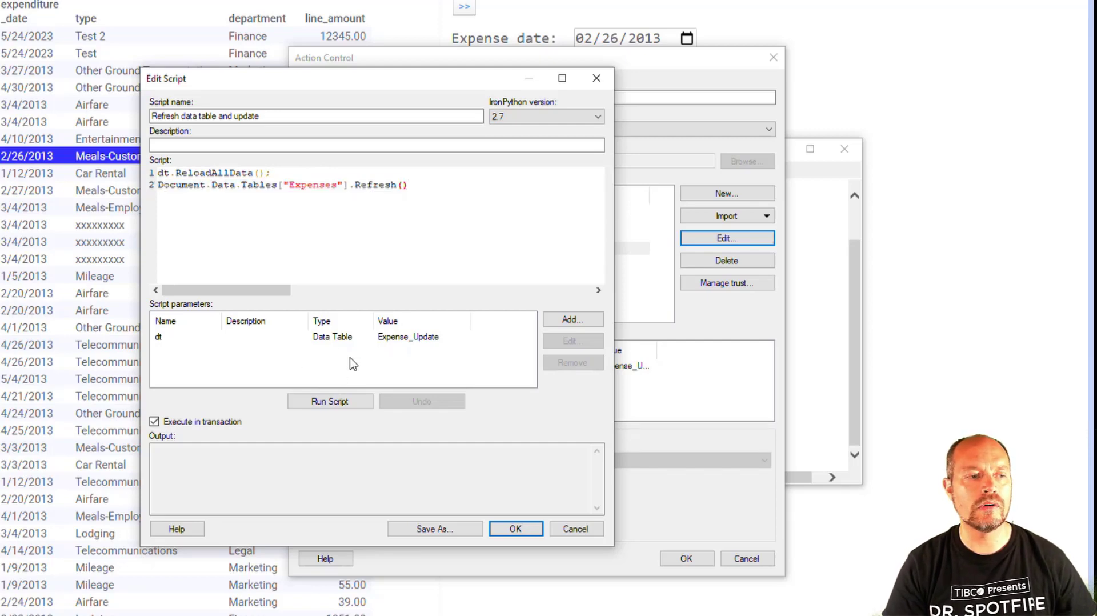
pyautogui.click(535, 534)
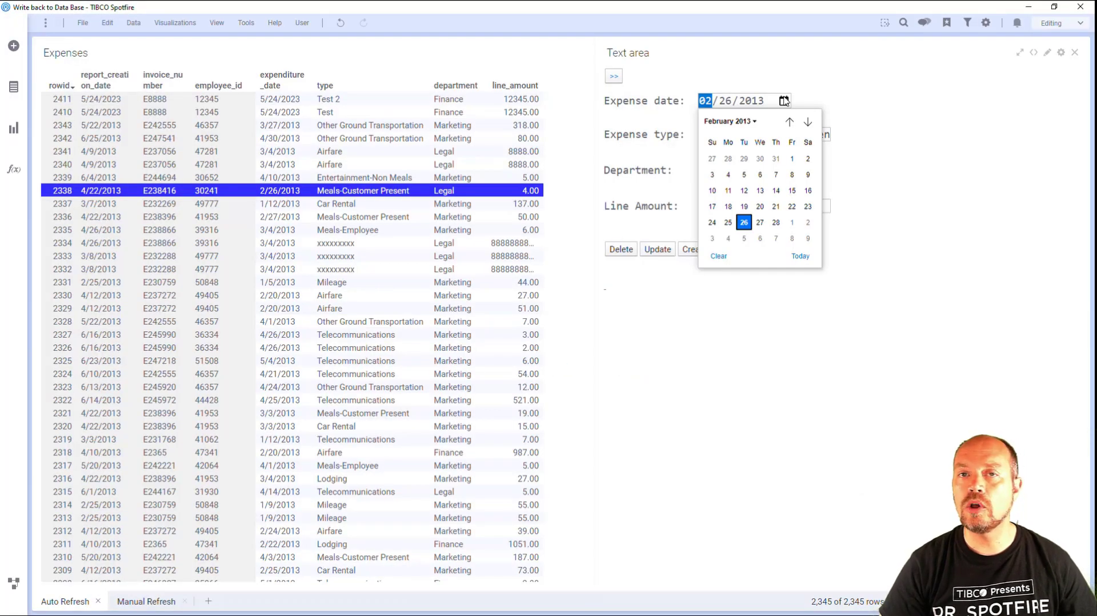
# Show the calendar date picker of the Expense date field.
pyautogui.click(840, 101)
pyautogui.click(785, 101)
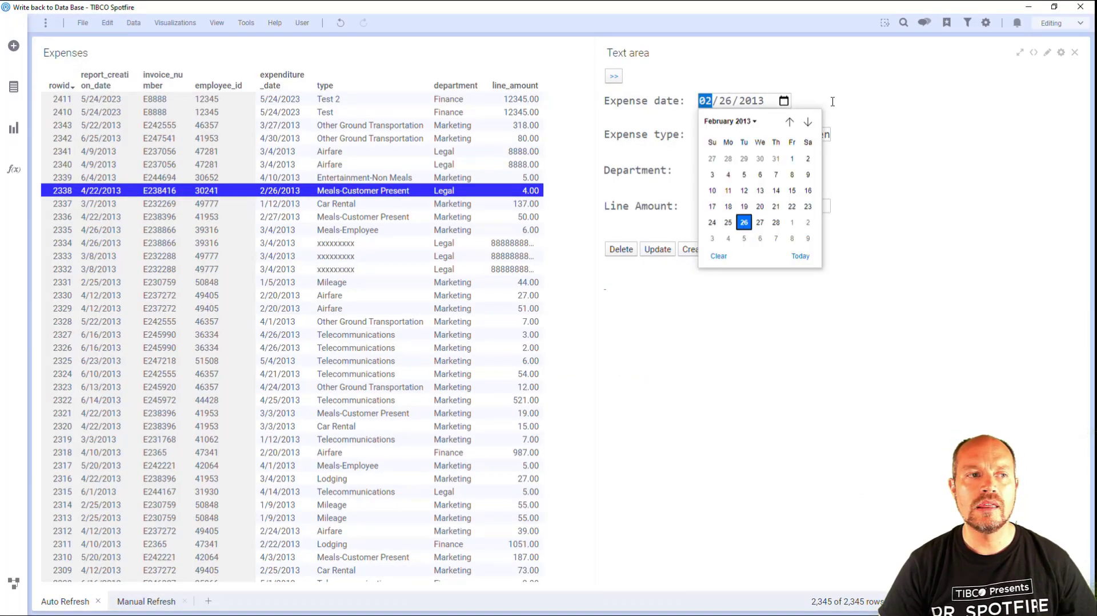